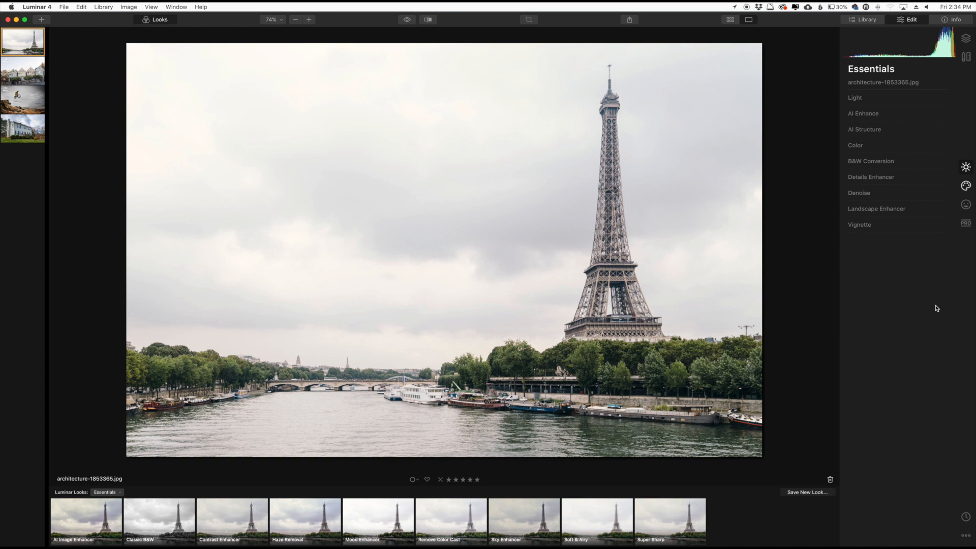
View the row houses, biker and house photos in turn, then return to the Eiffel Tower photo
left_click(26, 77)
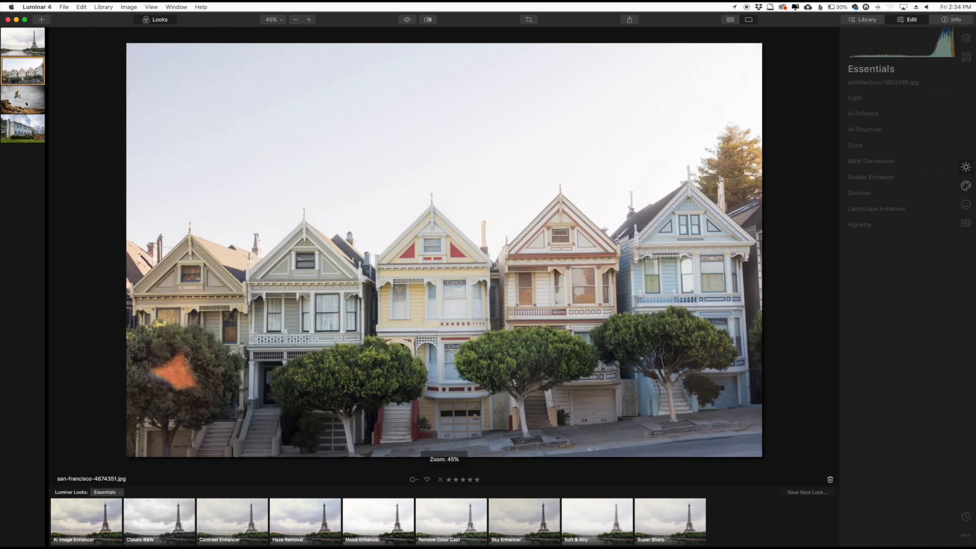
left_click(25, 104)
left_click(24, 130)
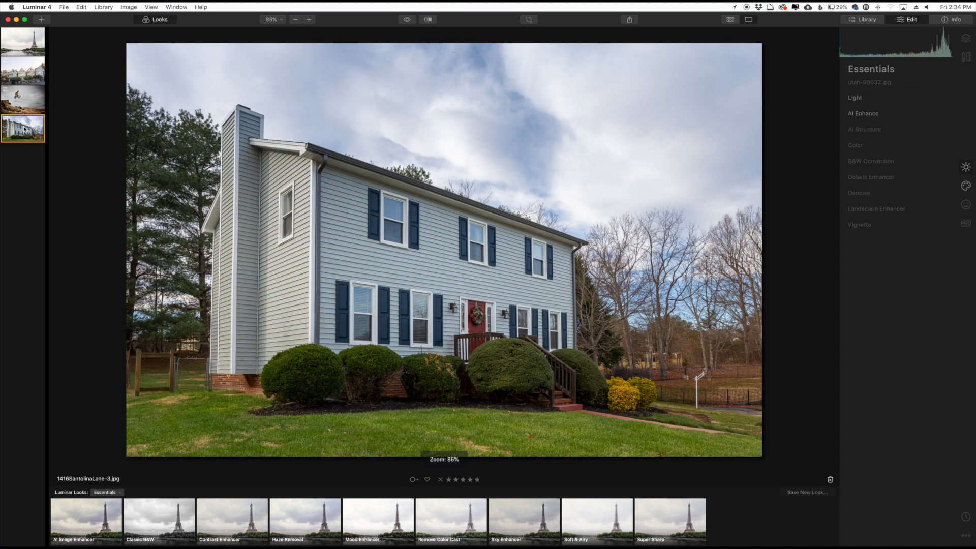
left_click(26, 53)
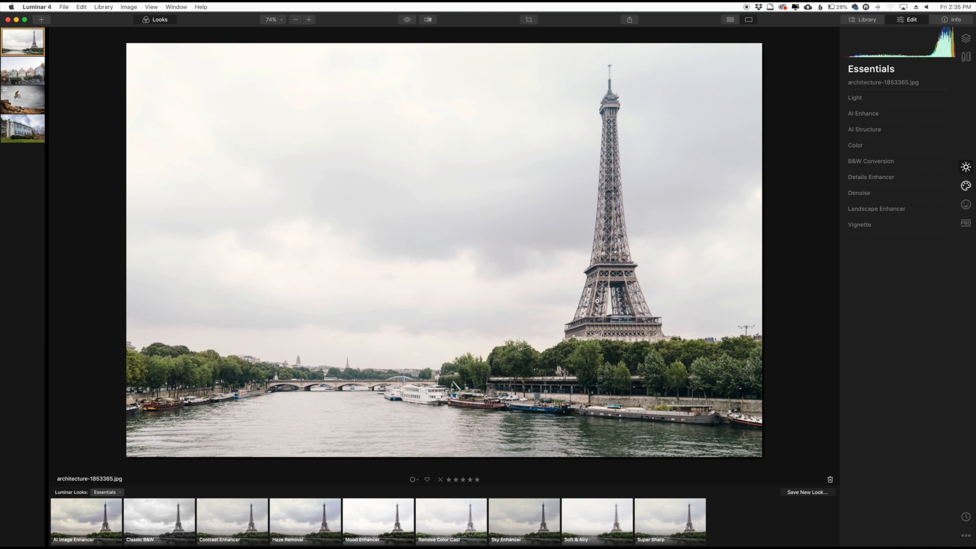
Examine the original sky through the Eiffel Tower's lattice at up to 300% magnification, then return to the full view
left_click(604, 285)
left_click(310, 20)
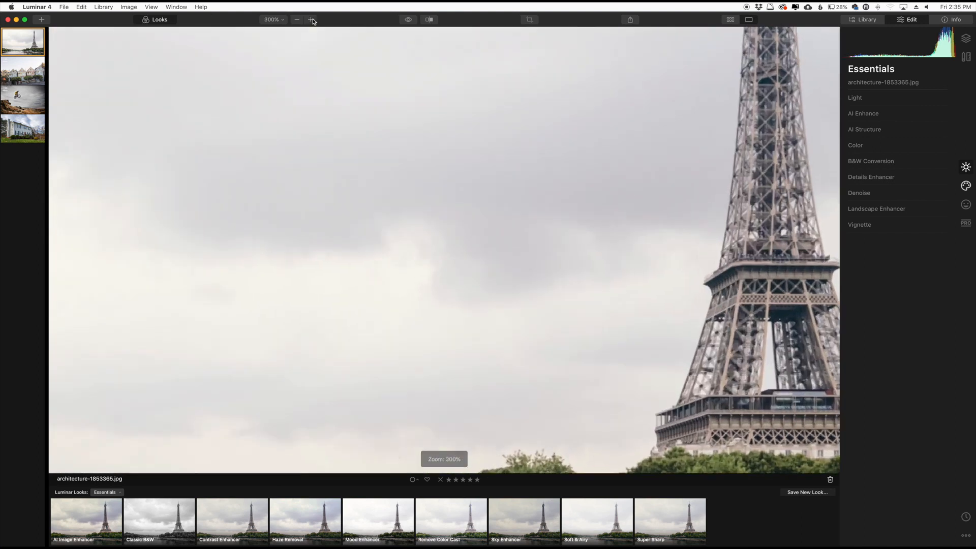
left_click(311, 20)
left_click_drag(748, 242, 525, 217)
left_click_drag(776, 375, 564, 307)
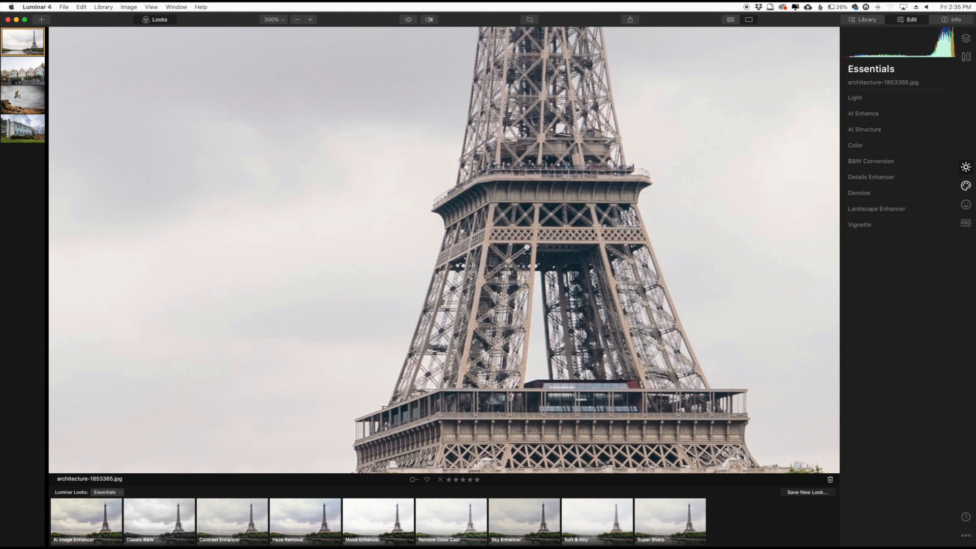
left_click(297, 21)
left_click(298, 20)
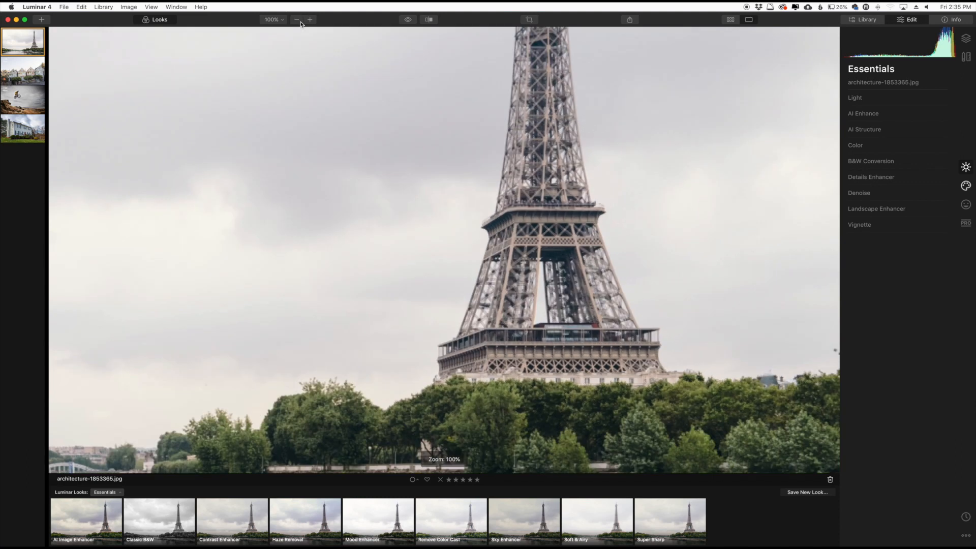
double_click(334, 135)
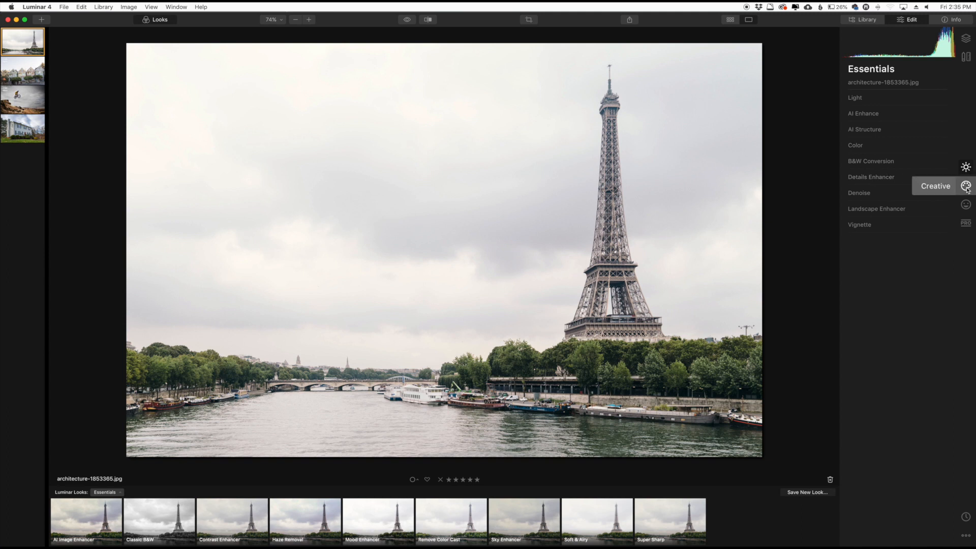
Replace the Eiffel Tower photo's sky with Dramatic Sunset 3 using AI Sky Replacement
left_click(966, 187)
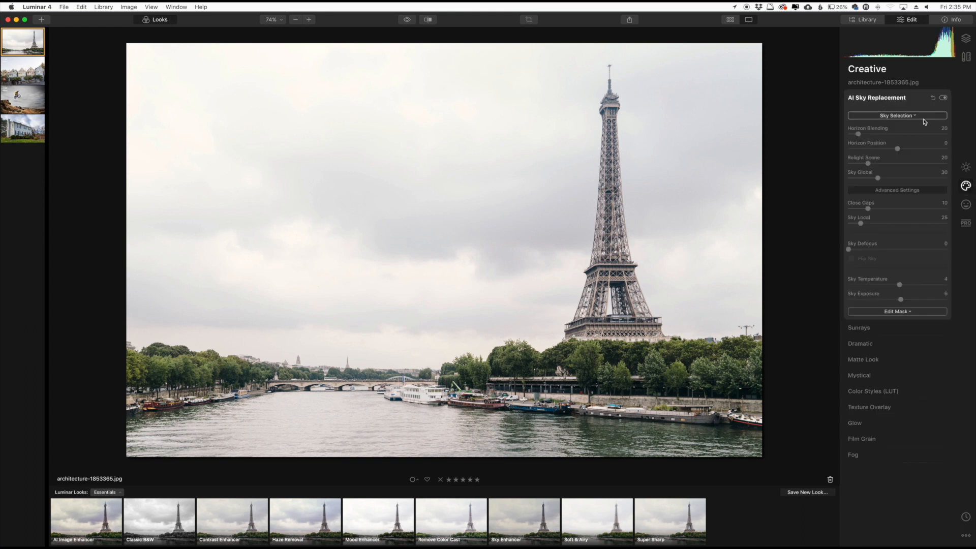
left_click(899, 117)
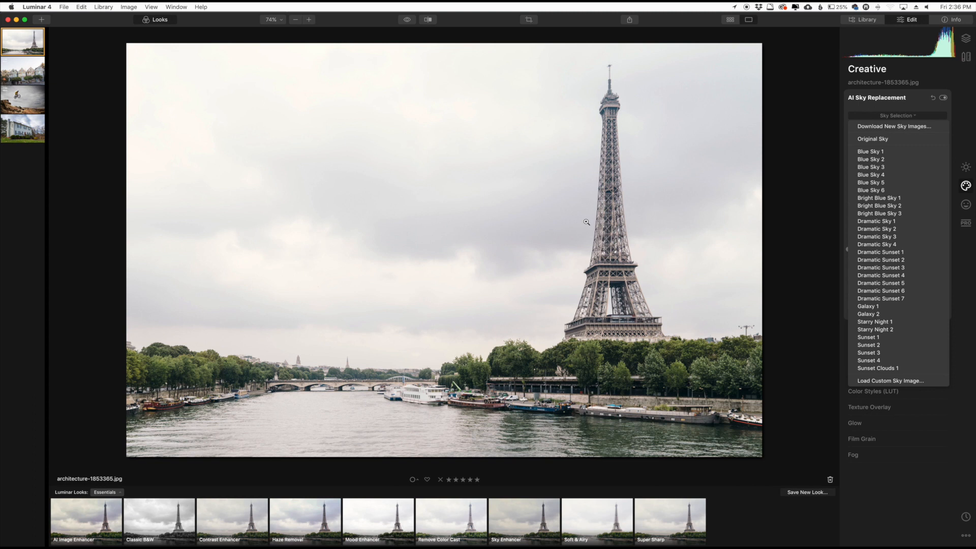
left_click(889, 268)
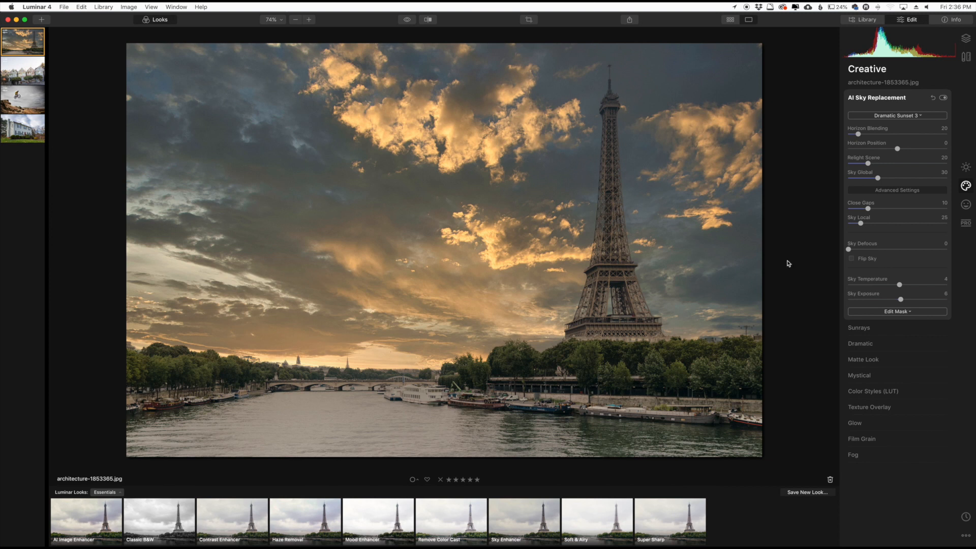
Examine the sky replacement in the tower's lattice from base to tip at 300% magnification
left_click(612, 283)
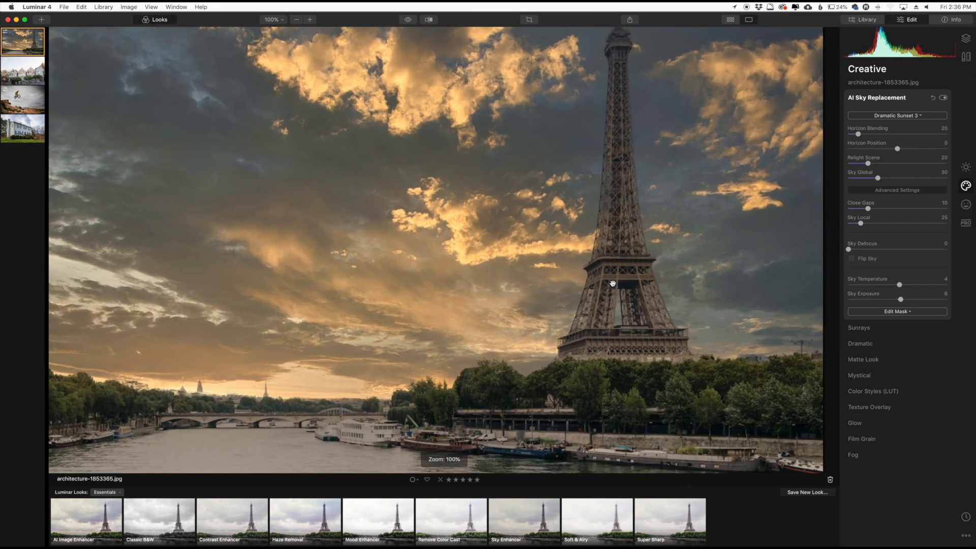
left_click(309, 20)
left_click(309, 20)
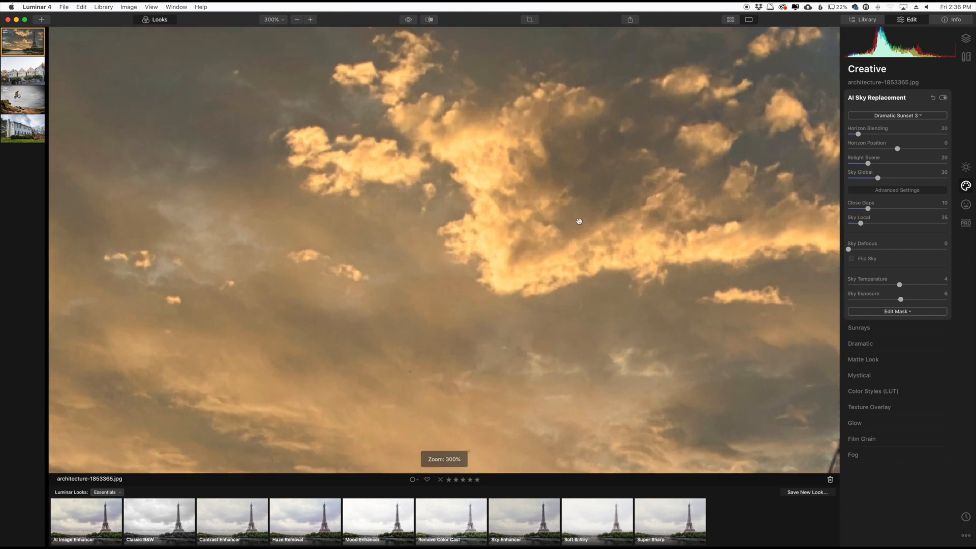
scroll(579, 220, "right", 10)
scroll(405, 211, "down", 5)
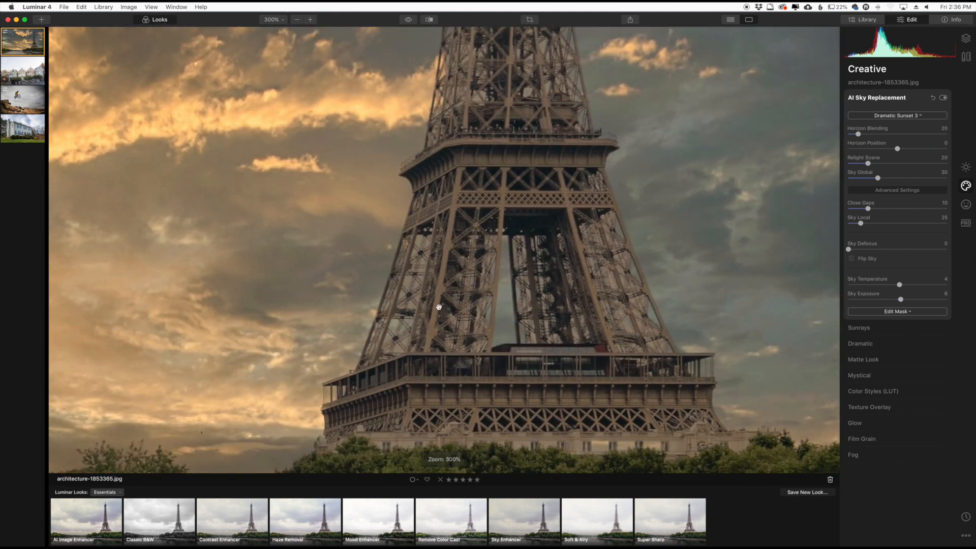
scroll(557, 214, "up", 2)
left_click_drag(558, 214, 538, 342)
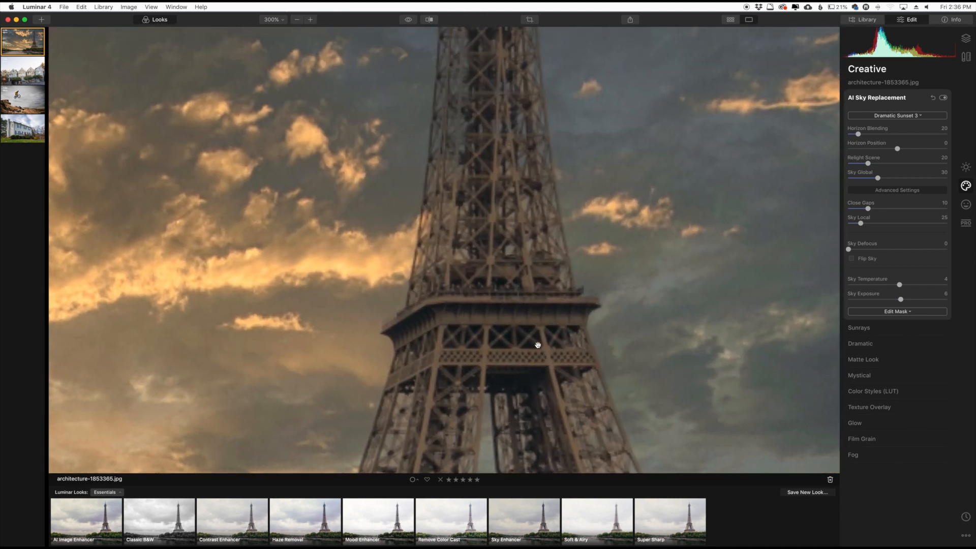
left_click_drag(478, 124, 492, 290)
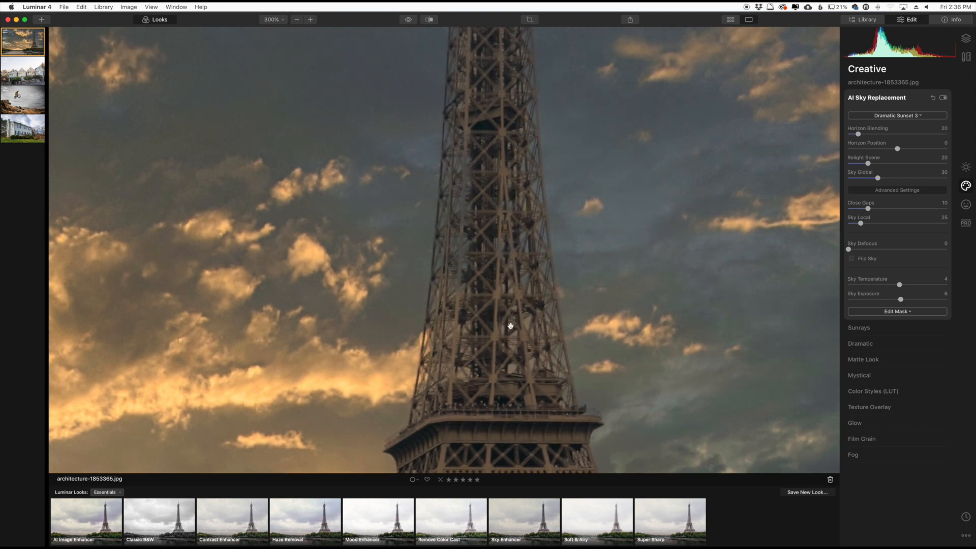
left_click_drag(508, 242, 497, 309)
left_click_drag(505, 171, 513, 360)
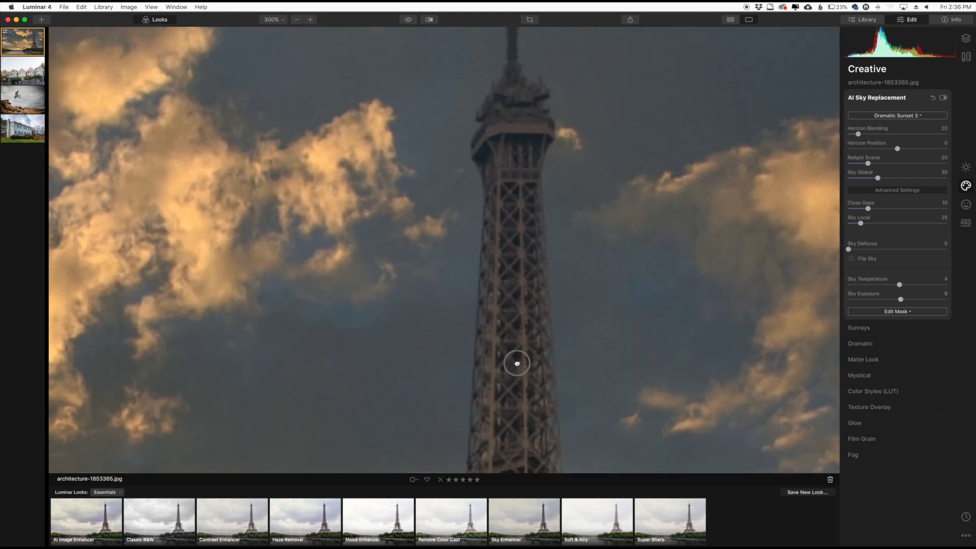
left_click_drag(521, 185, 511, 291)
scroll(511, 290, "down", 10)
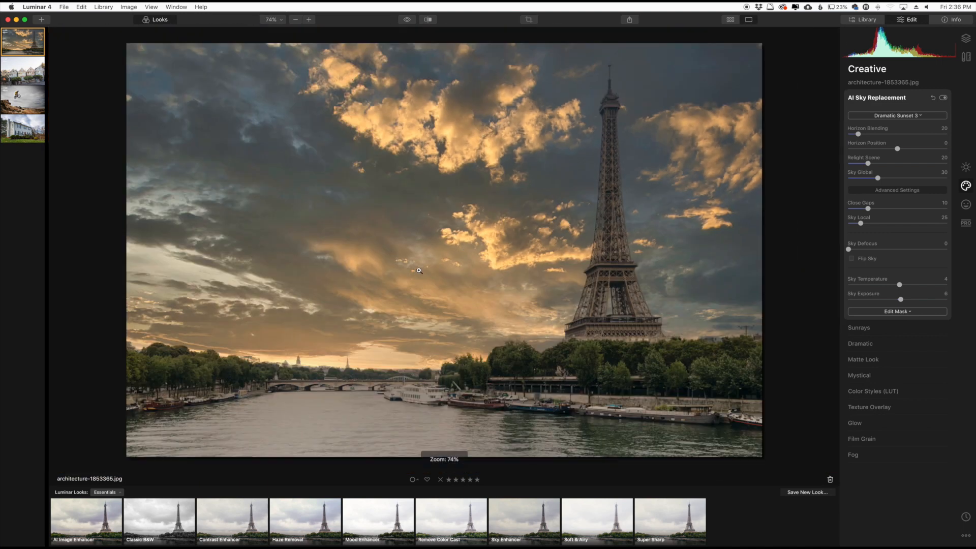
Examine the sky blending along the treeline, distant skyline and riverbank at 200% magnification
left_click(311, 354)
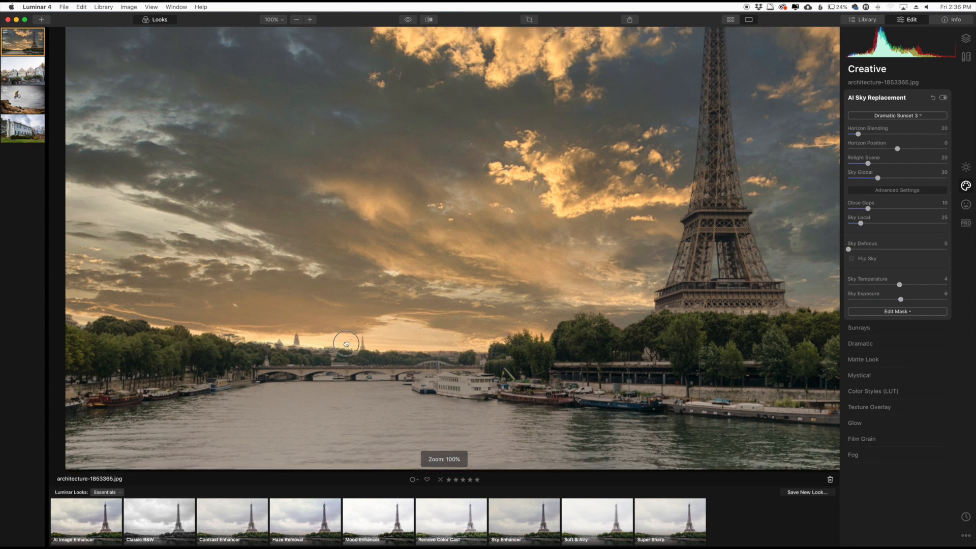
left_click(310, 19)
left_click_drag(301, 388, 519, 222)
left_click_drag(349, 304, 435, 302)
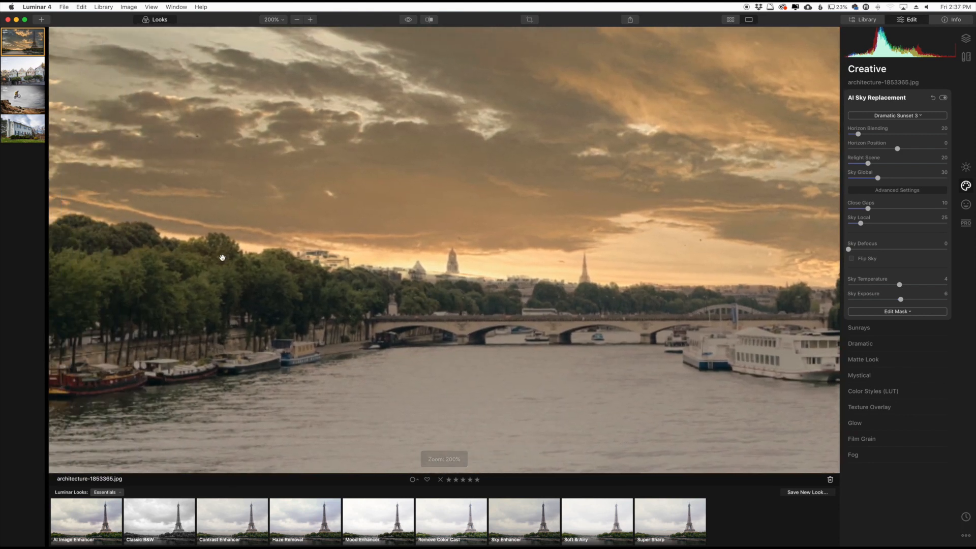
left_click_drag(134, 244, 209, 249)
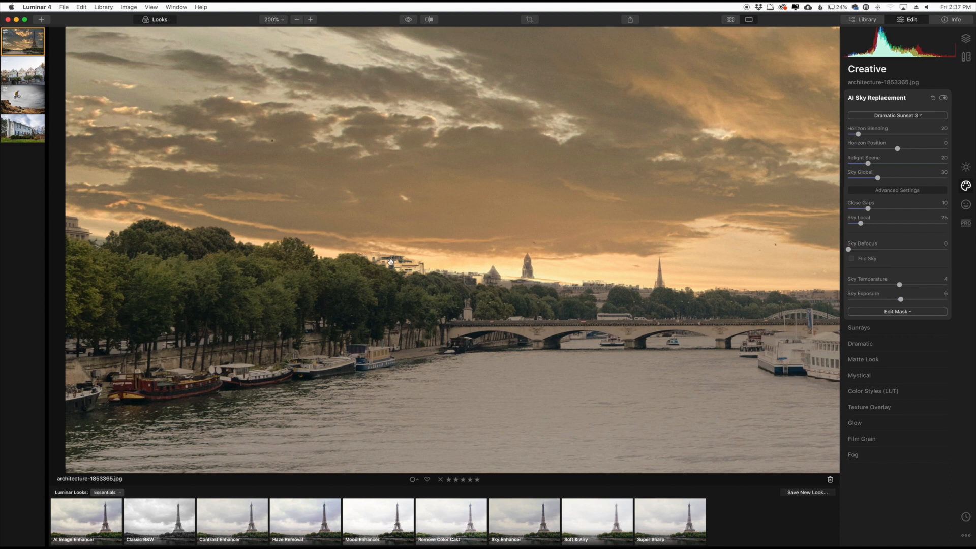
left_click(542, 288)
left_click_drag(542, 289, 326, 273)
left_click_drag(621, 281, 400, 268)
left_click_drag(594, 259, 451, 319)
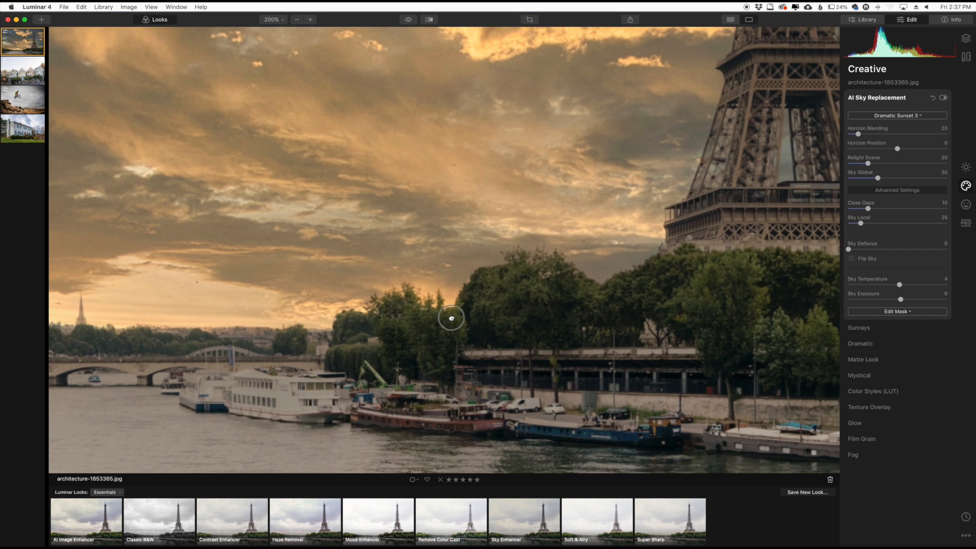
left_click(407, 177)
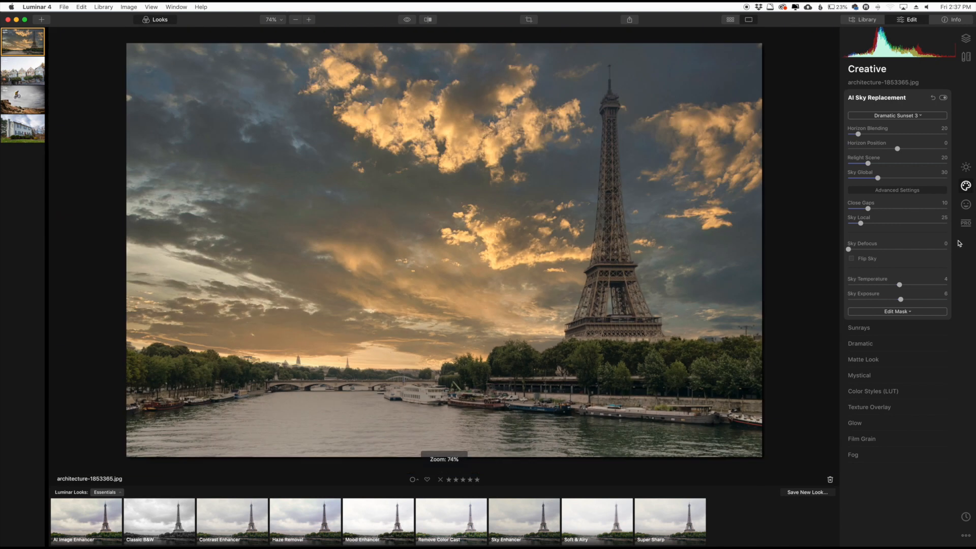
Try Dramatic Sunset 4 as the replacement sky, then switch it to Dramatic Sunset 5
left_click(907, 116)
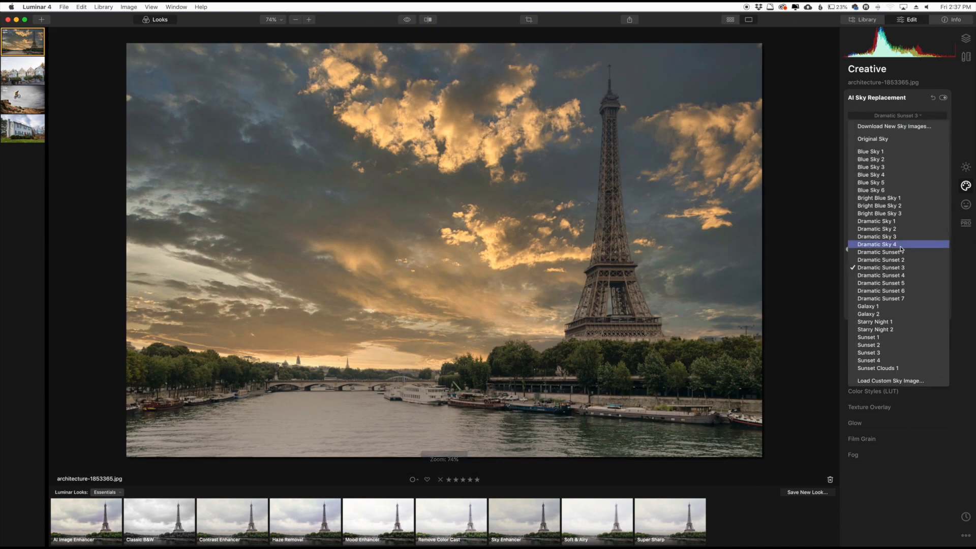
left_click(899, 276)
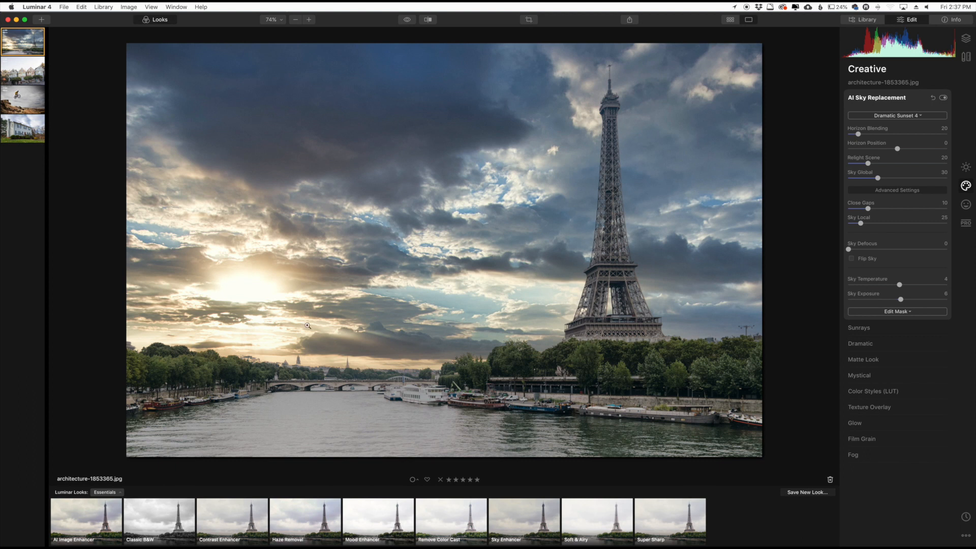
left_click(905, 116)
left_click(888, 285)
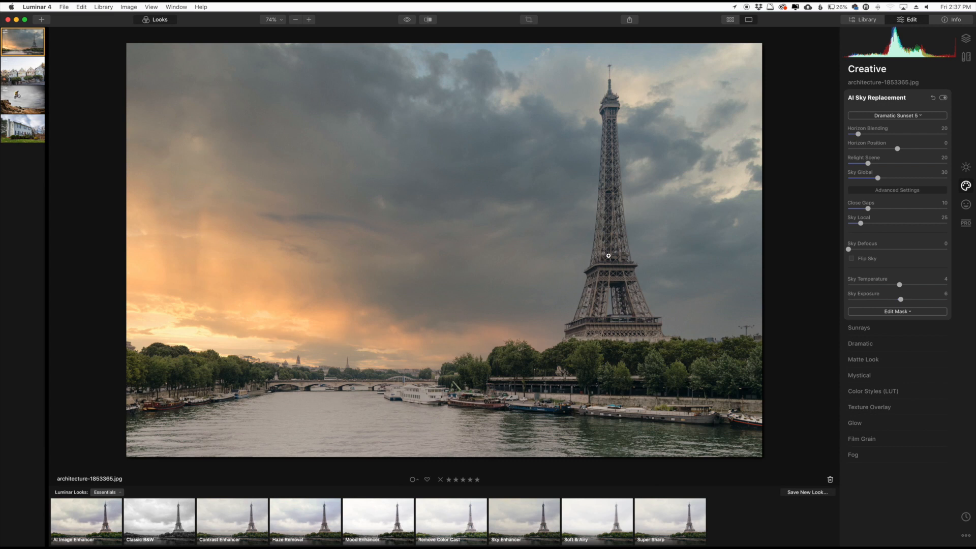
Examine the Dramatic Sunset 5 sky around the tower's lattice and along the treeline at 300% magnification
left_click(613, 124)
left_click(636, 151)
left_click(308, 21)
left_click(309, 20)
left_click(308, 20)
left_click_drag(682, 146, 387, 194)
left_click_drag(783, 167, 532, 345)
left_click_drag(559, 142, 547, 211)
left_click_drag(539, 370, 549, 246)
left_click_drag(566, 364, 586, 158)
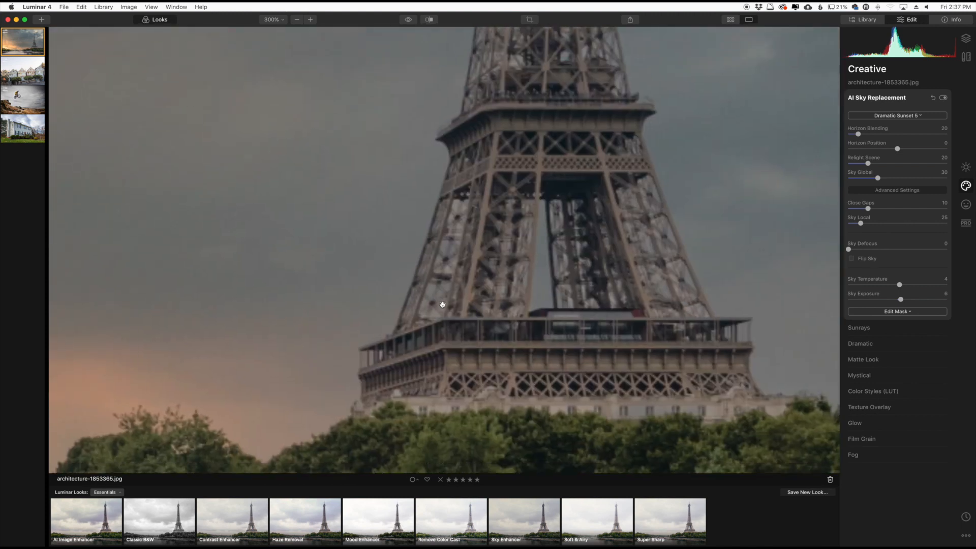
left_click_drag(467, 280, 561, 204)
left_click_drag(319, 322, 416, 261)
left_click_drag(336, 269, 428, 249)
left_click_drag(246, 279, 579, 289)
left_click(372, 223)
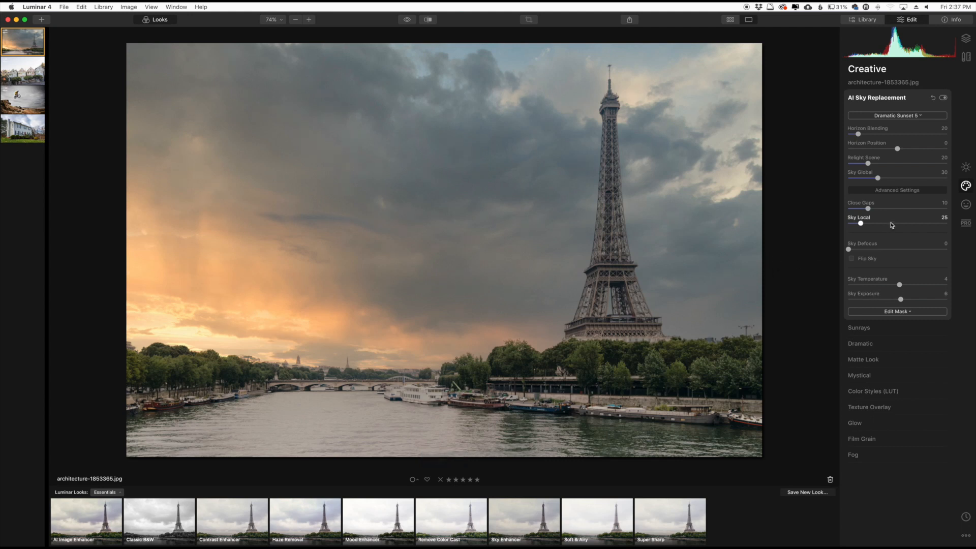
Set the replacement sky's Sky Temperature to 13 and Sky Exposure to 33
left_click_drag(899, 285, 914, 301)
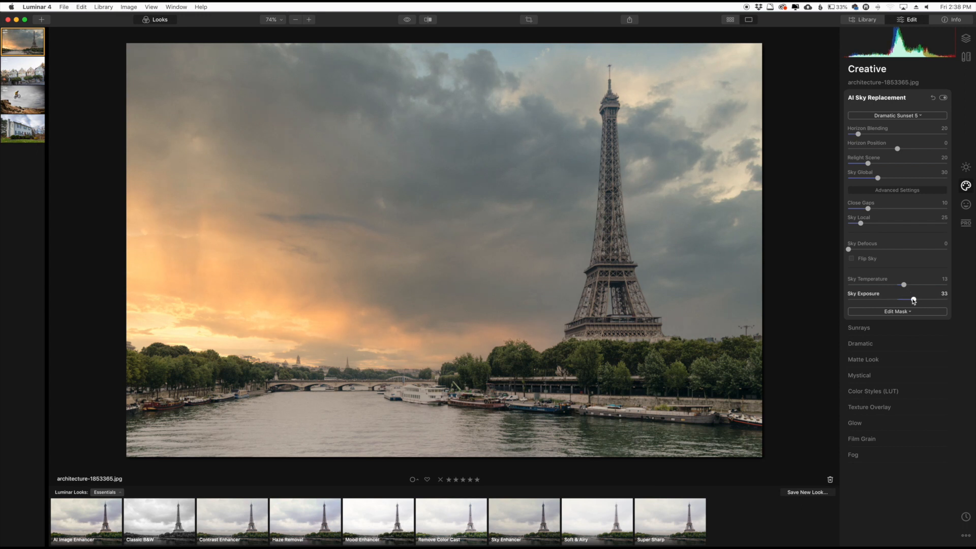
Try erasing the replacement sky along the Eiffel Tower with the mask brush, then undo the erased stroke
left_click(899, 311)
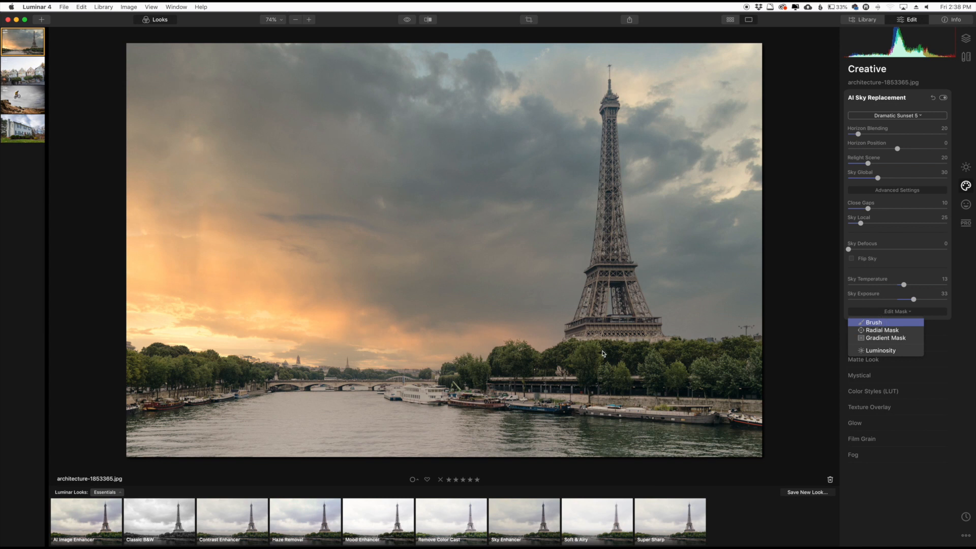
left_click(874, 324)
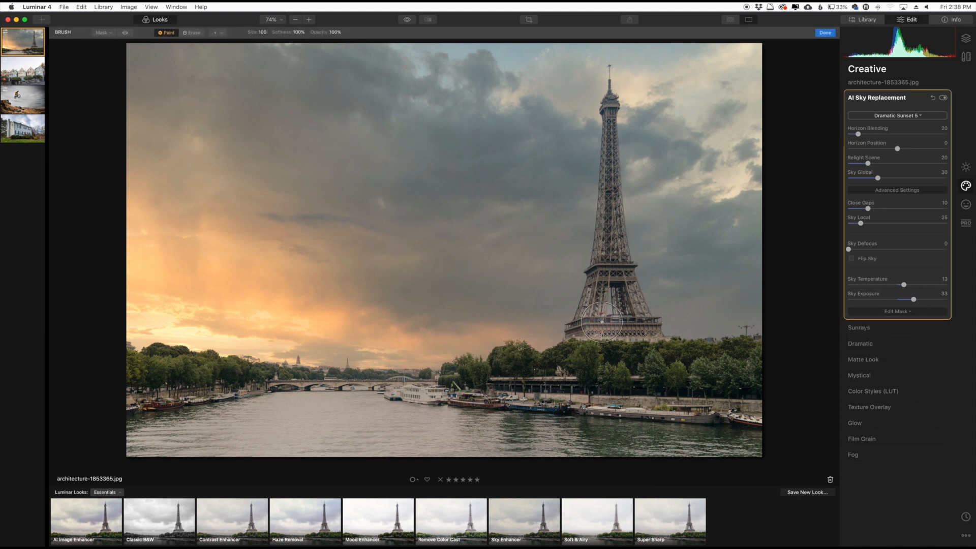
left_click(625, 379)
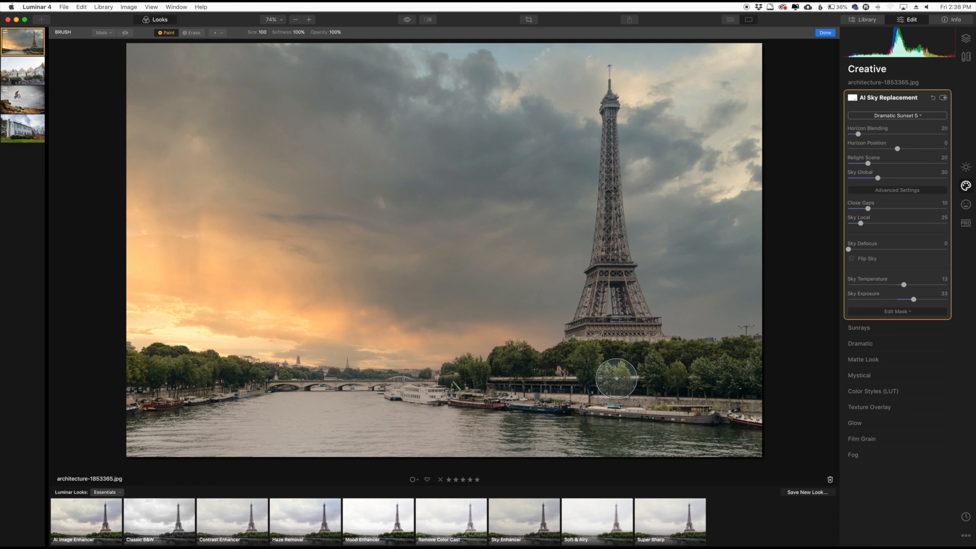
key("x")
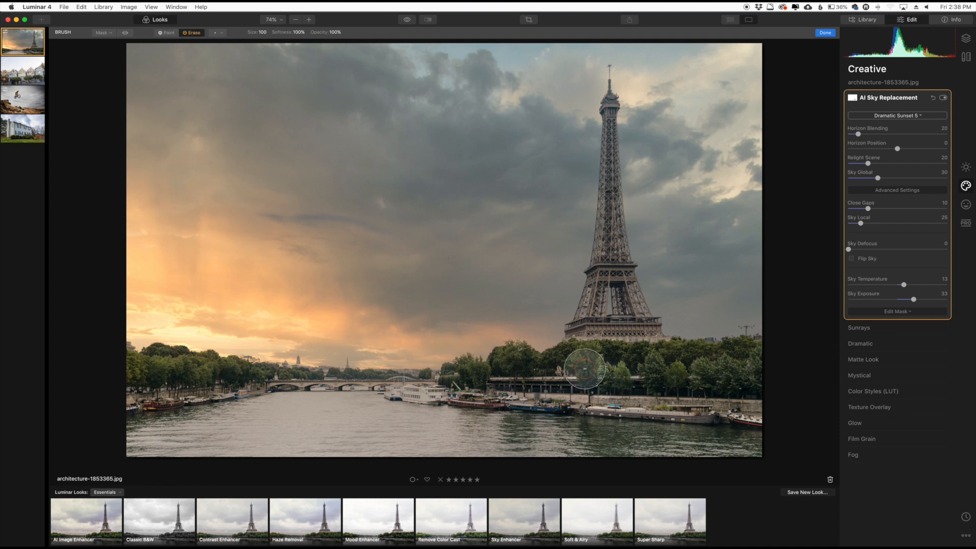
mouse_move(584, 370)
left_mouse_down()
mouse_move(501, 383)
mouse_move(616, 364)
mouse_move(607, 323)
mouse_move(595, 358)
mouse_move(638, 355)
mouse_move(610, 325)
mouse_move(612, 77)
left_mouse_up()
key("x")
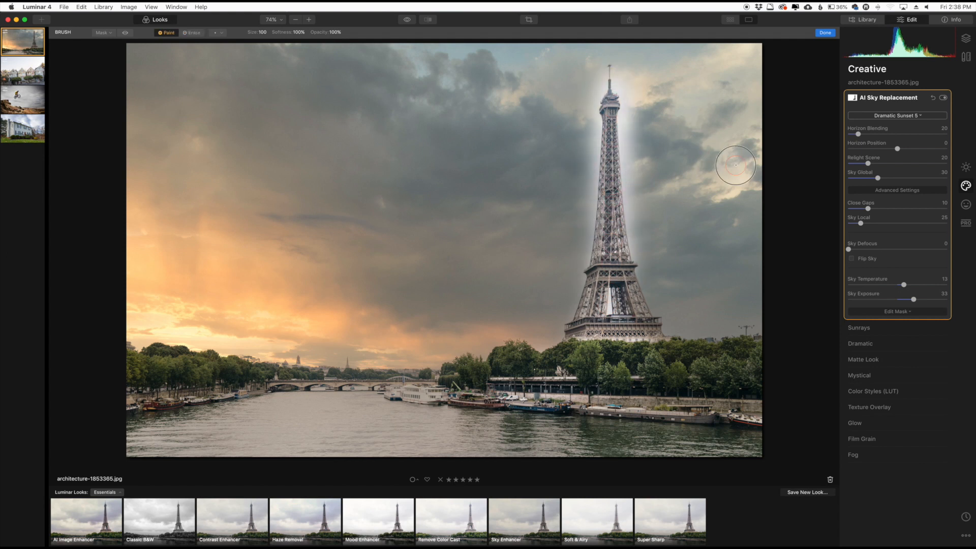
key("super+z")
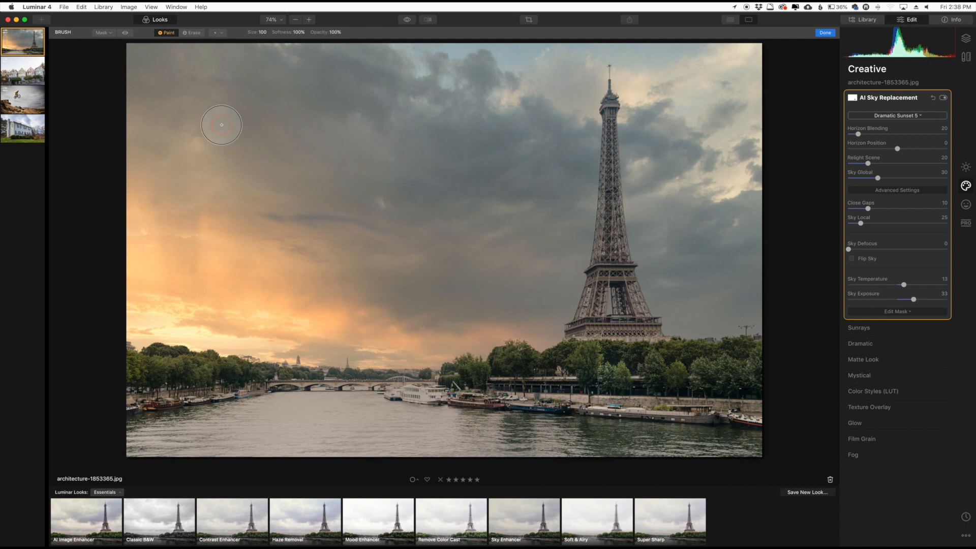
Open san-francisco-4674351.jpg and try Blue Sky 4 as its replacement sky, then switch it to Bright Blue Sky 3
left_click(29, 75)
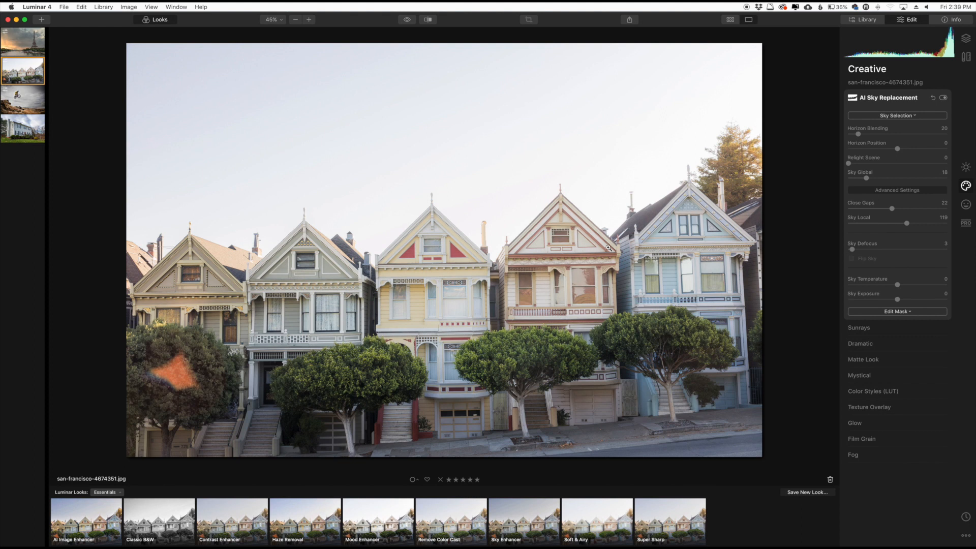
left_click(899, 116)
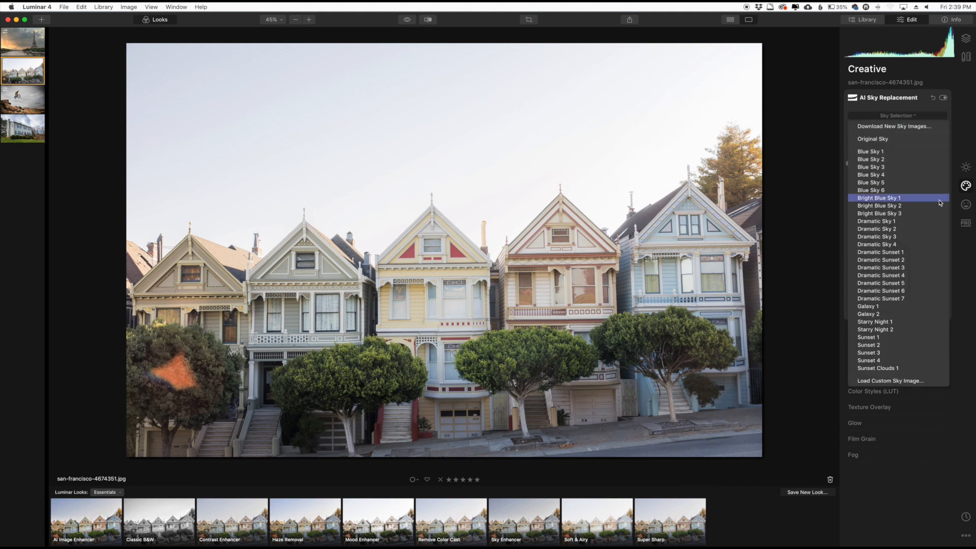
left_click(864, 176)
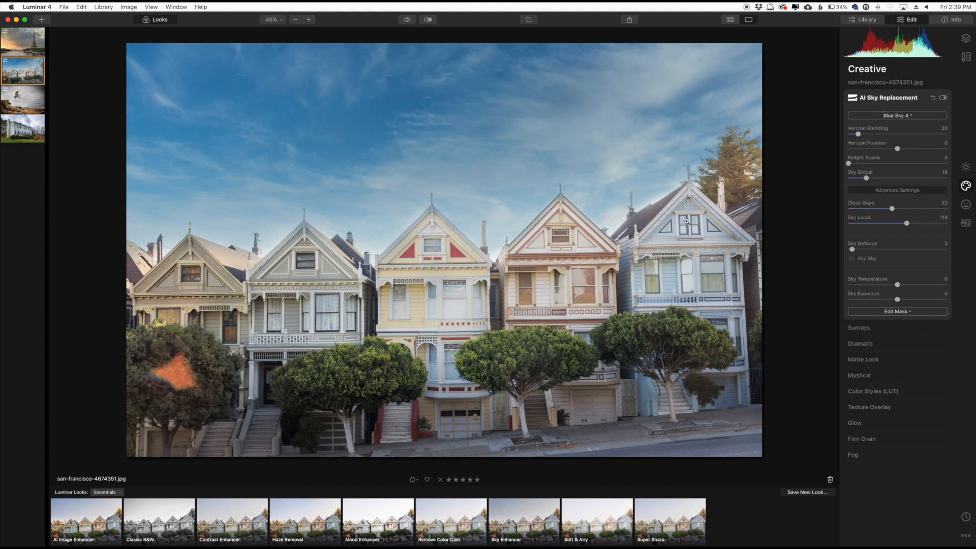
left_click(900, 117)
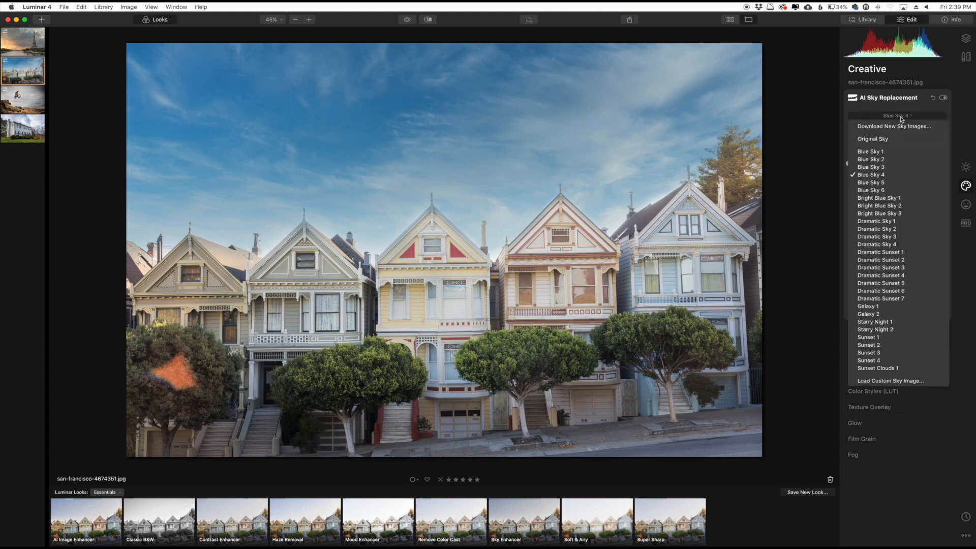
left_click(897, 214)
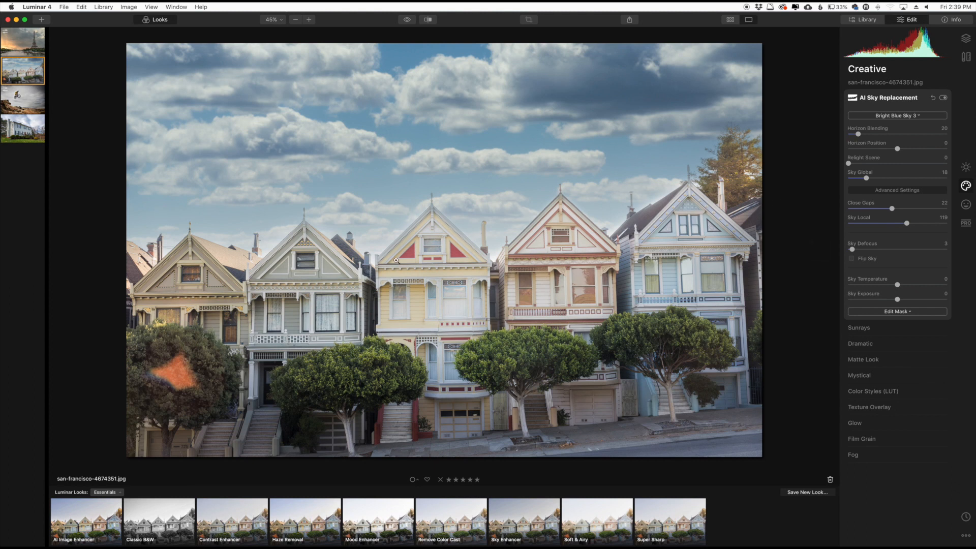
Erase the replacement sky's haze from the fronts of the houses with the mask brush and compare the result with the original photo
left_click(399, 232)
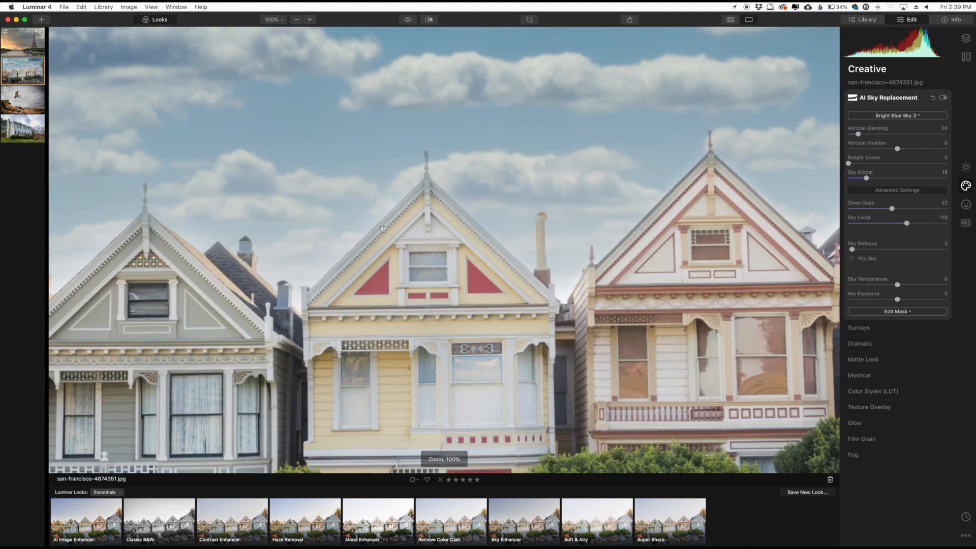
left_click(685, 210)
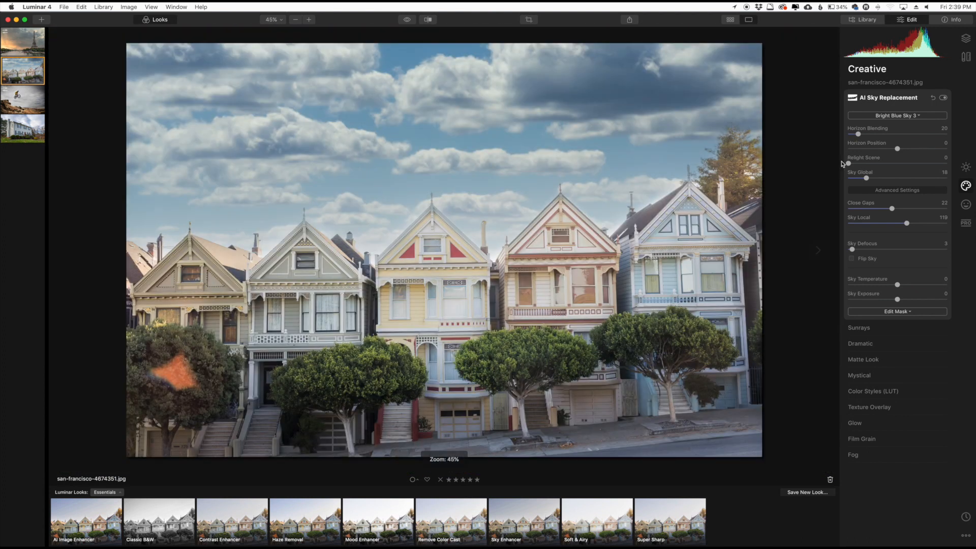
left_click(904, 313)
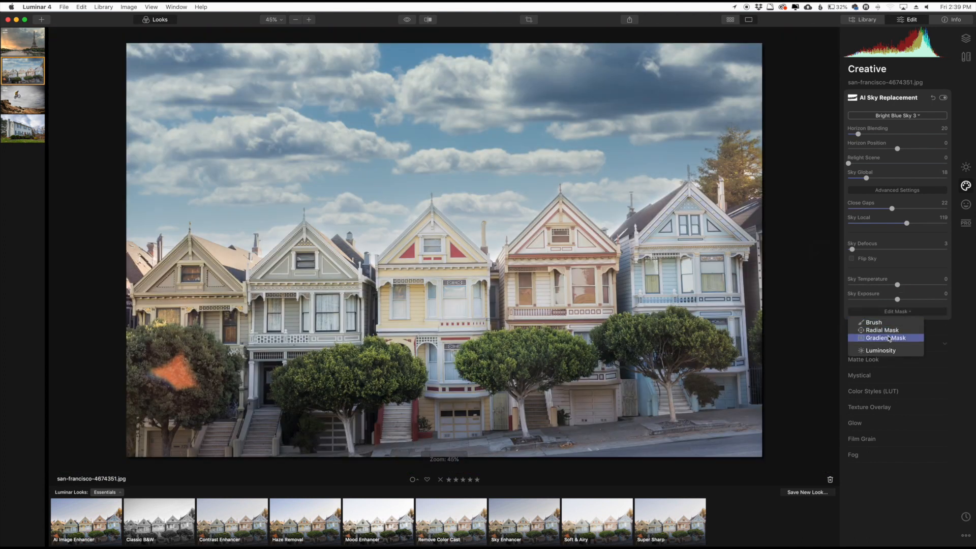
left_click(885, 323)
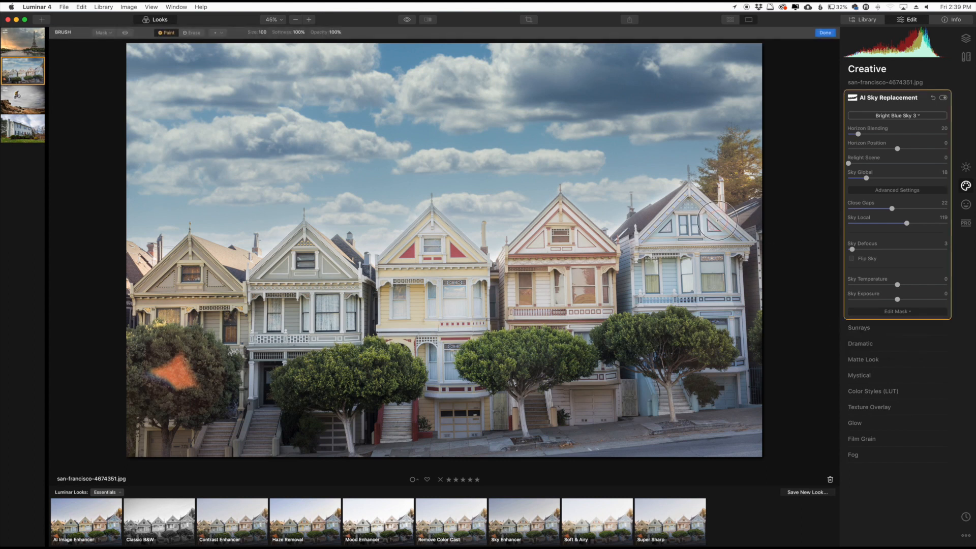
key("x")
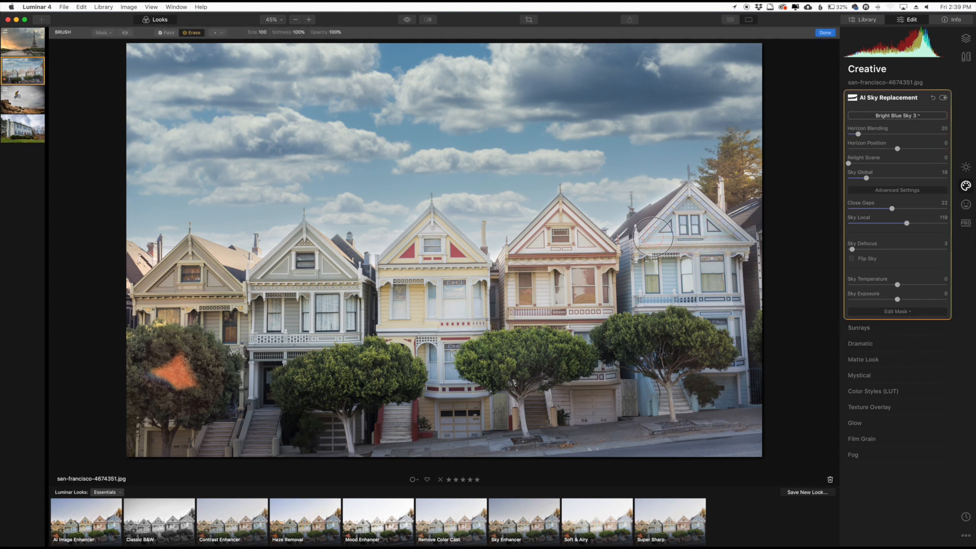
mouse_move(645, 235)
left_mouse_down()
mouse_move(697, 213)
mouse_move(745, 226)
mouse_move(665, 253)
left_mouse_up()
mouse_move(607, 274)
left_mouse_down()
mouse_move(564, 237)
mouse_move(521, 274)
mouse_move(439, 258)
mouse_move(432, 239)
mouse_move(450, 255)
mouse_move(406, 257)
mouse_move(336, 285)
mouse_move(333, 260)
left_mouse_up()
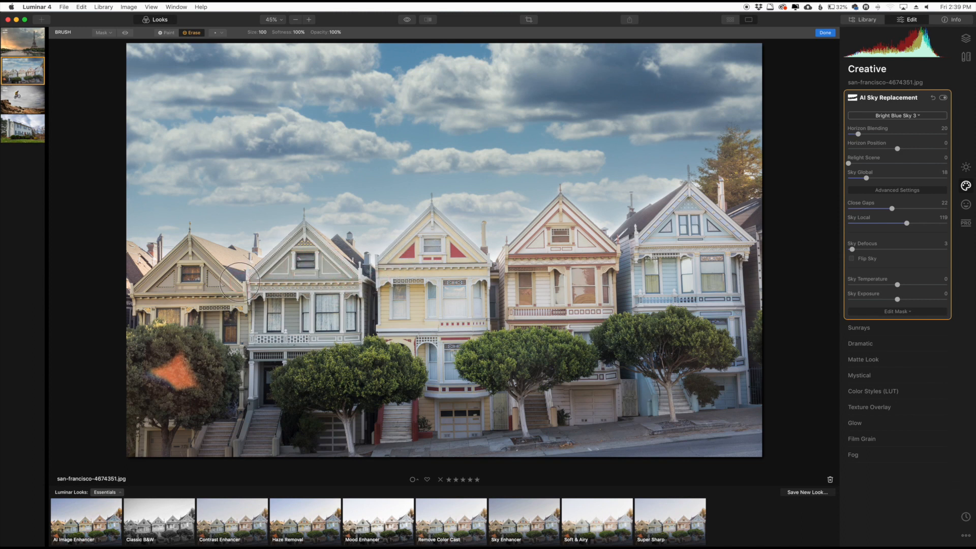
key("x")
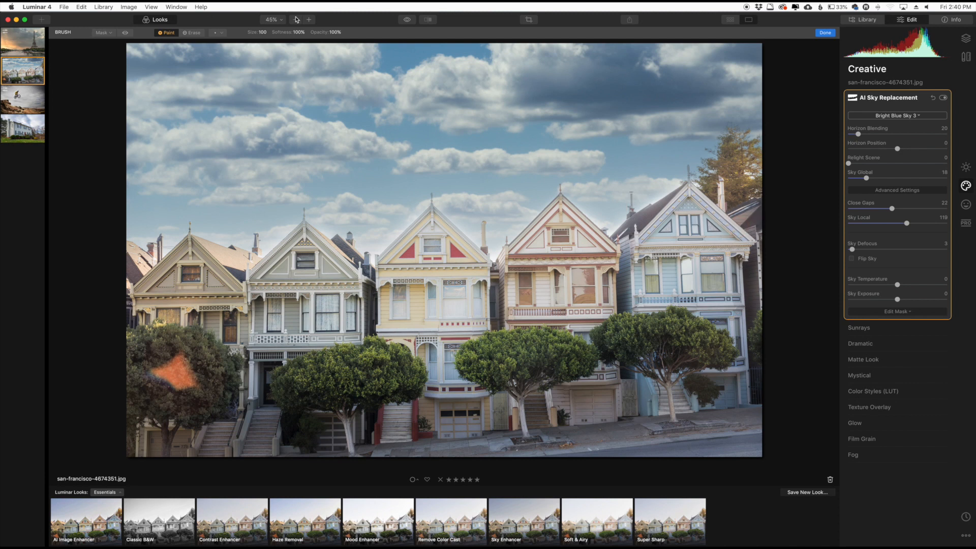
left_click(408, 20)
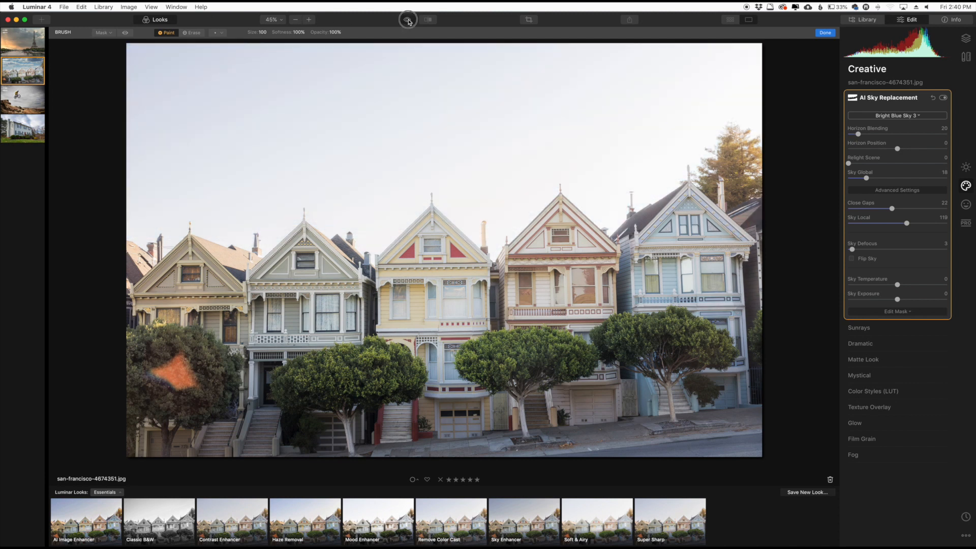
left_click(408, 20)
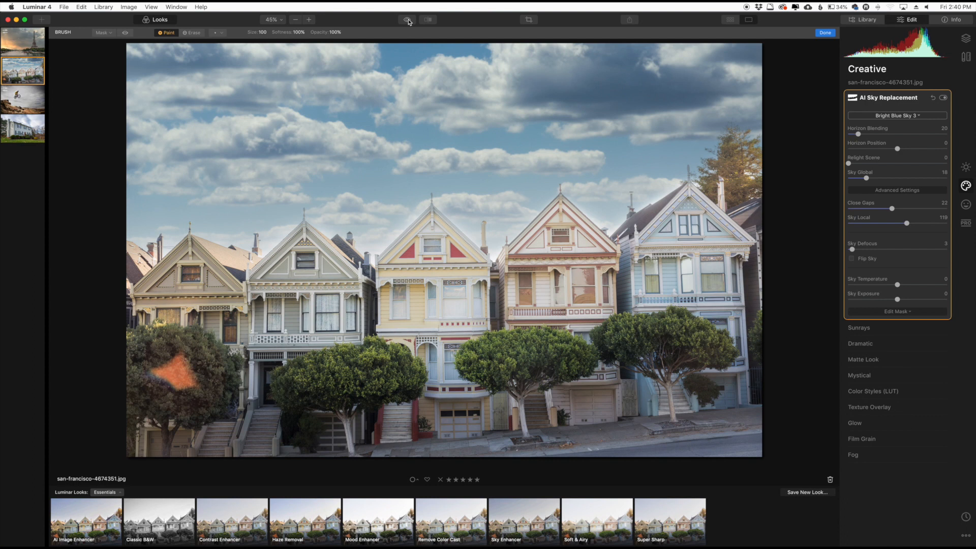
Apply Dramatic Sky 4 to utah-95032.jpg and draw a gradient mask from the top of the sky down to above the horizon
left_click(39, 106)
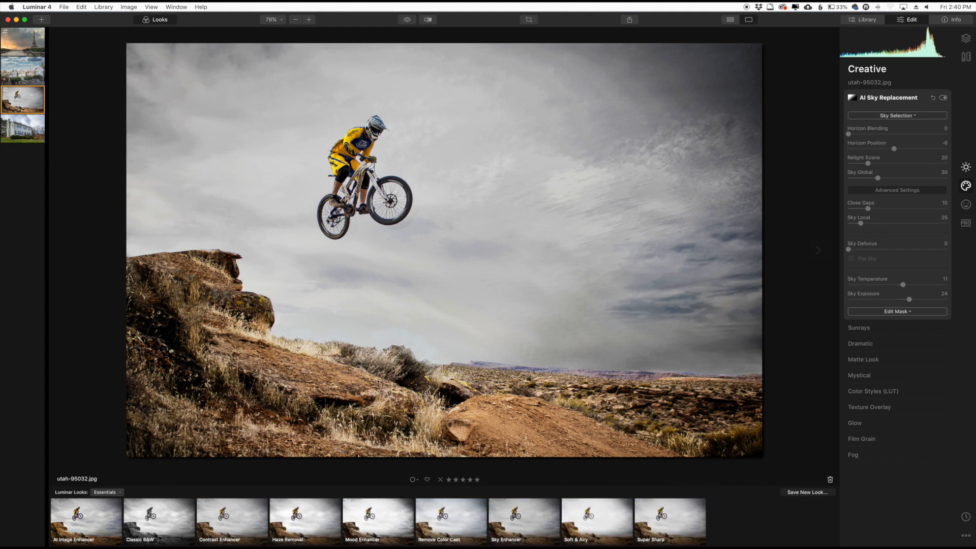
left_click(908, 116)
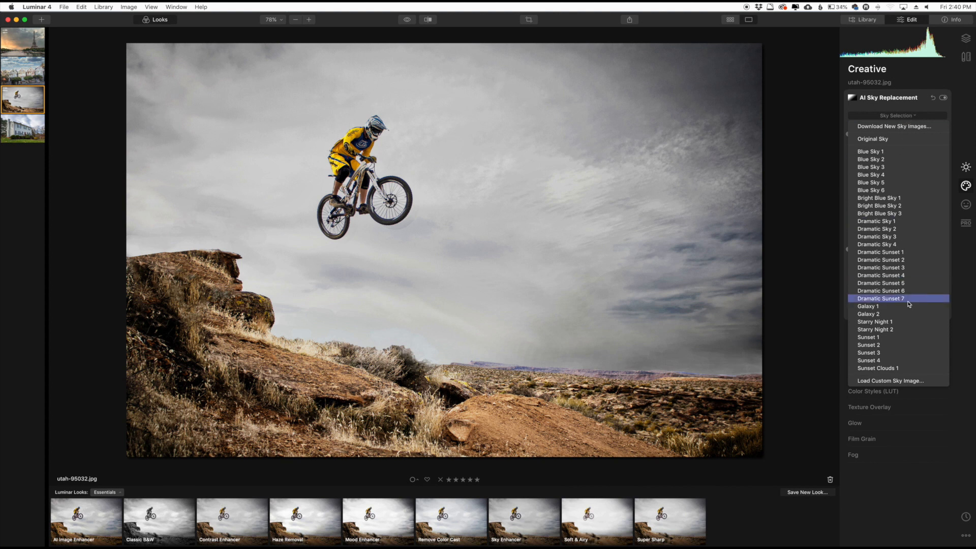
left_click(896, 244)
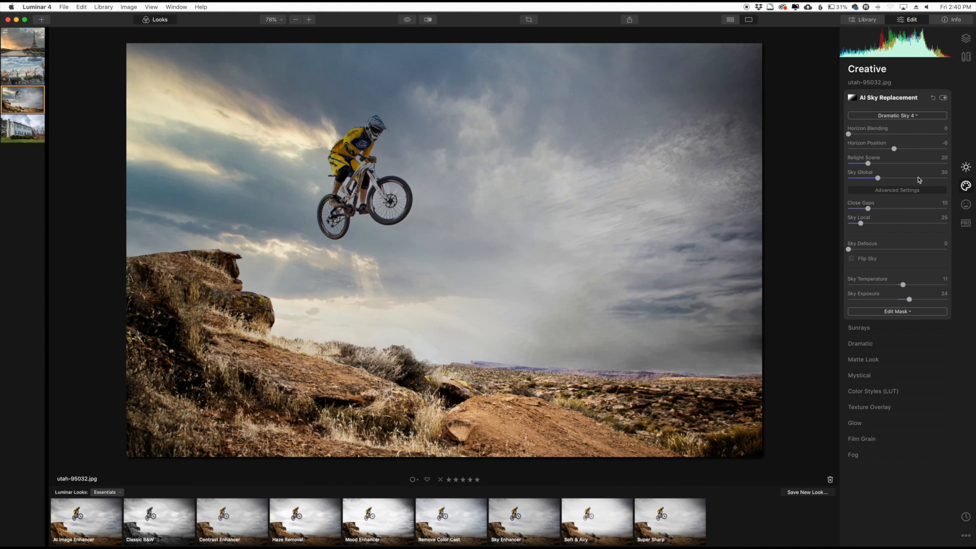
left_click(909, 312)
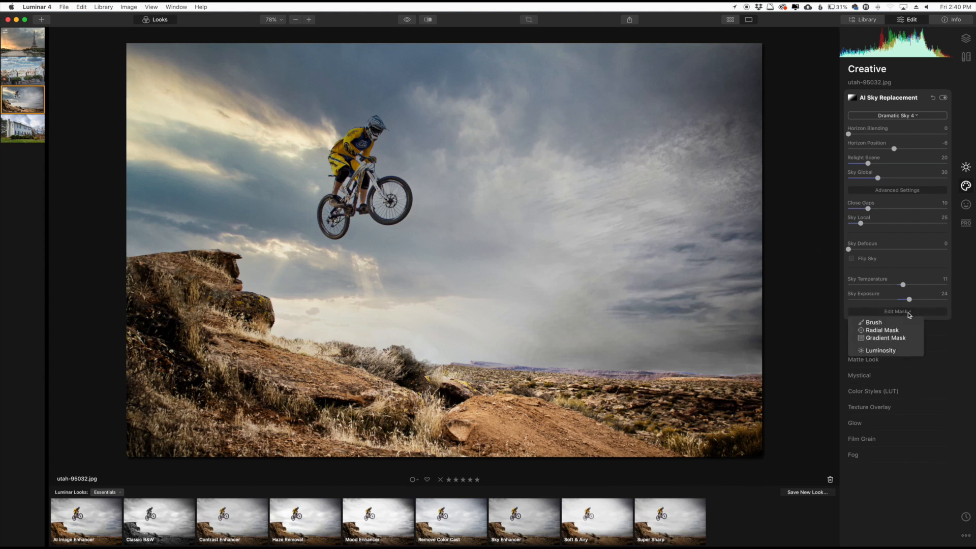
left_click(891, 340)
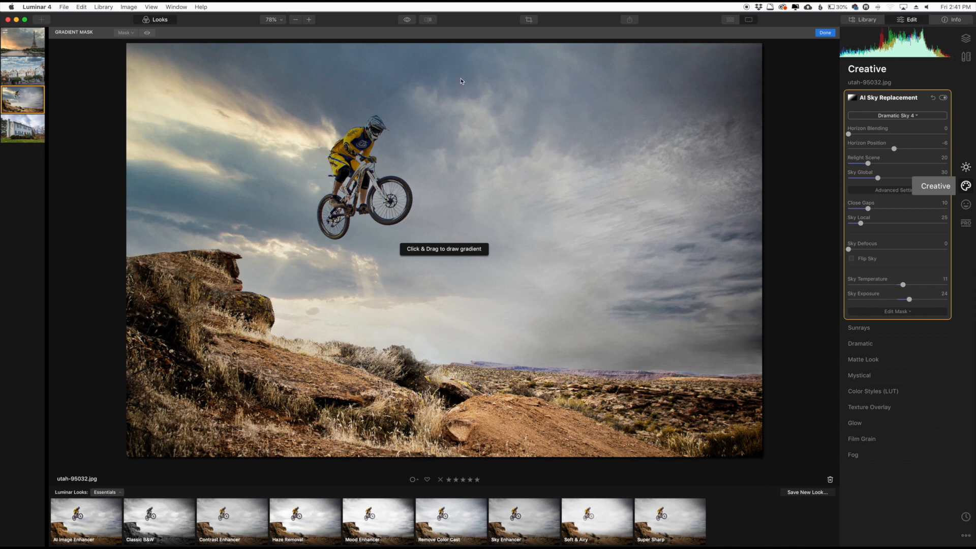
left_click_drag(441, 61, 441, 313)
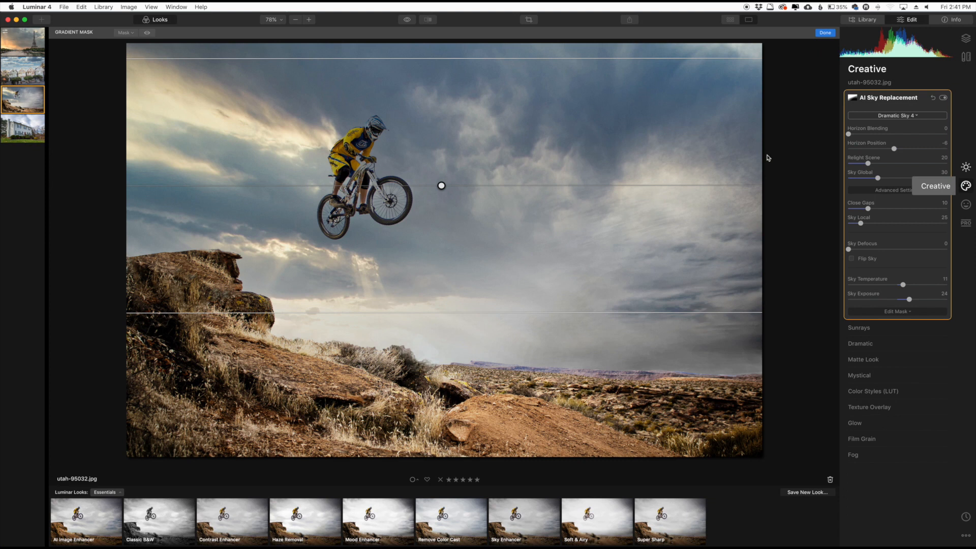
Switch the replacement sky to Dramatic Sky 3 and extend the gradient mask's lower edge down to the horizon
left_click(892, 116)
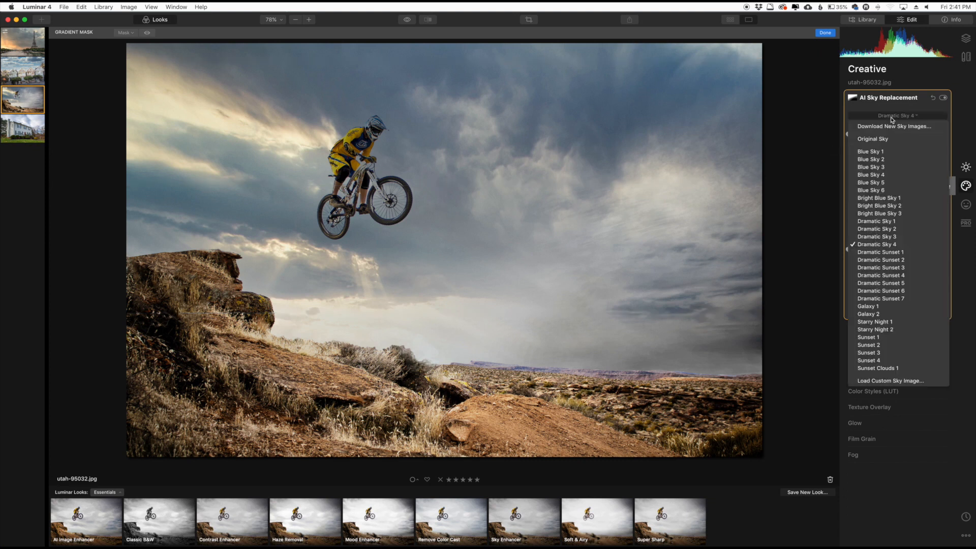
left_click(891, 238)
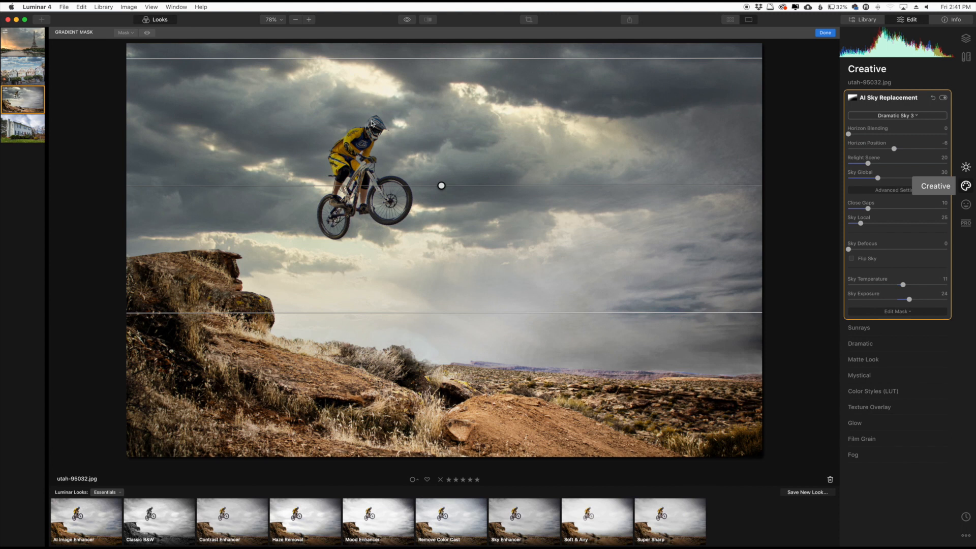
left_click_drag(486, 313, 475, 361)
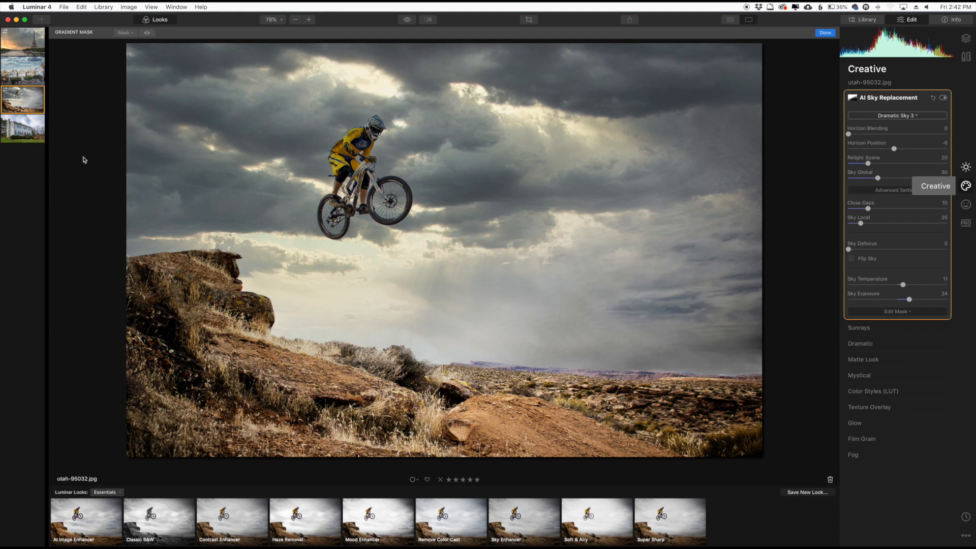
Open the photo of the two-story house and try Blue Sky 1 as its replacement sky, then switch it to Blue Sky 2
left_click(29, 135)
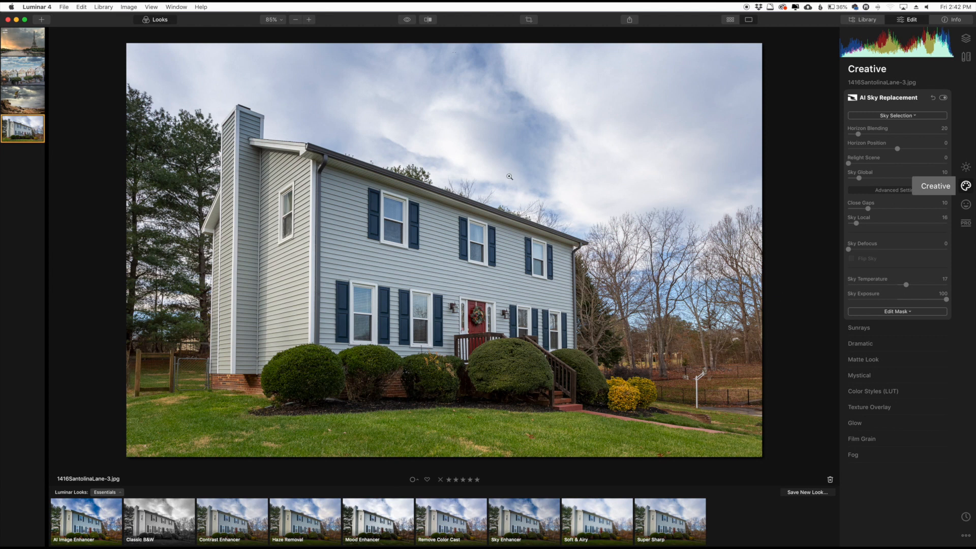
left_click(889, 116)
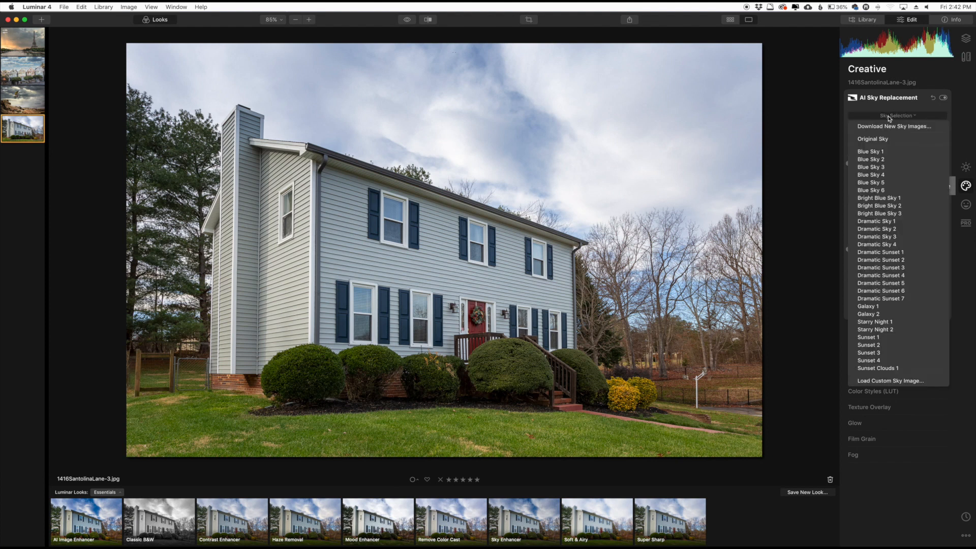
left_click(877, 152)
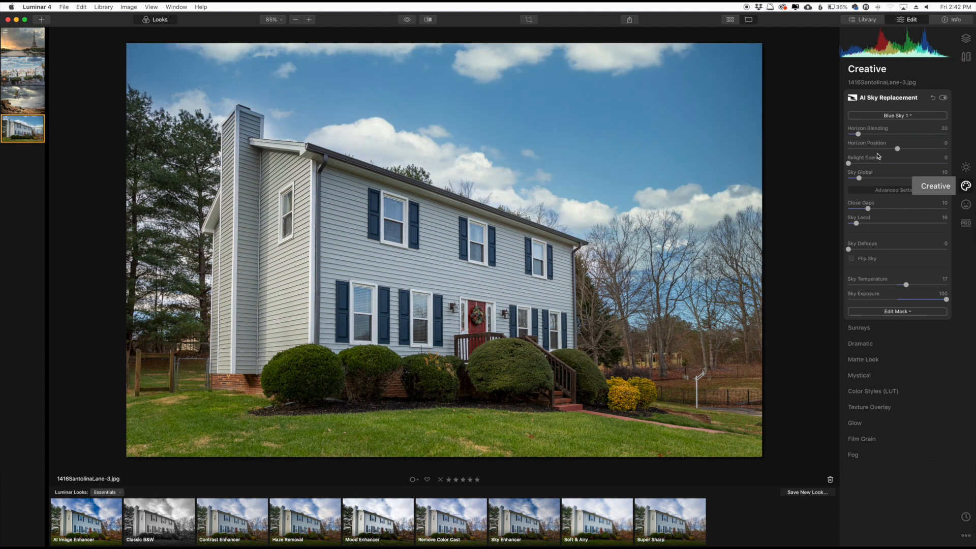
left_click(903, 117)
left_click(885, 159)
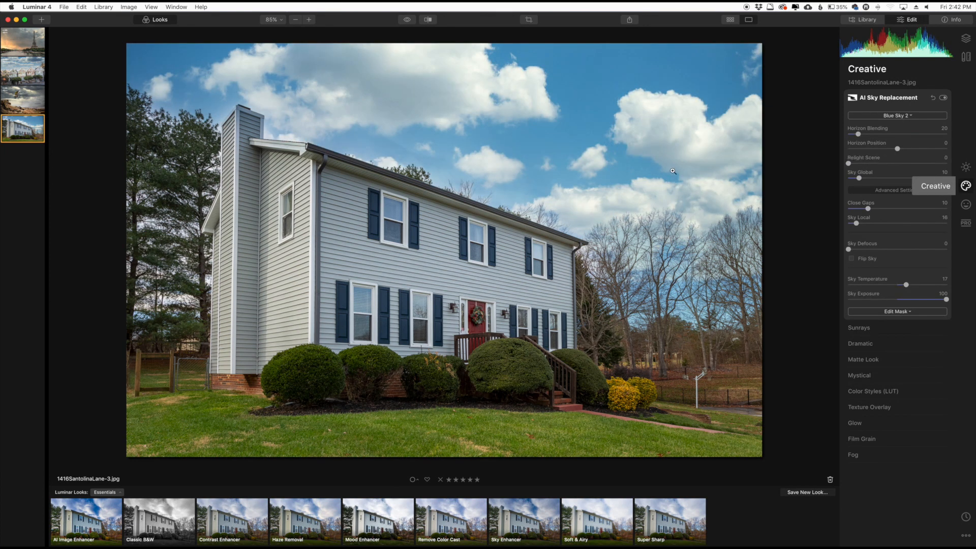
Compare the house photo with the Blue Sky 2 replacement against the original several times
left_click(409, 22)
left_click(409, 23)
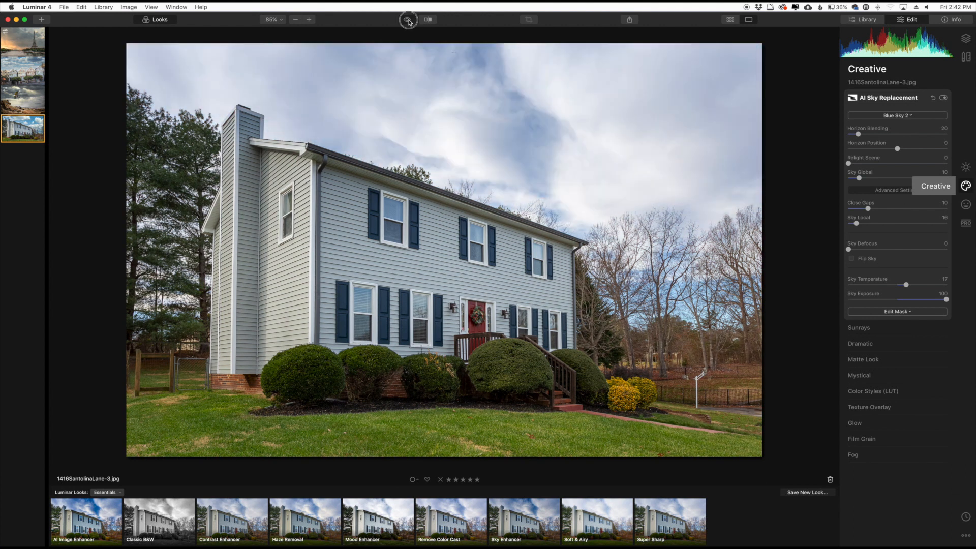
left_click(409, 22)
left_click(409, 22)
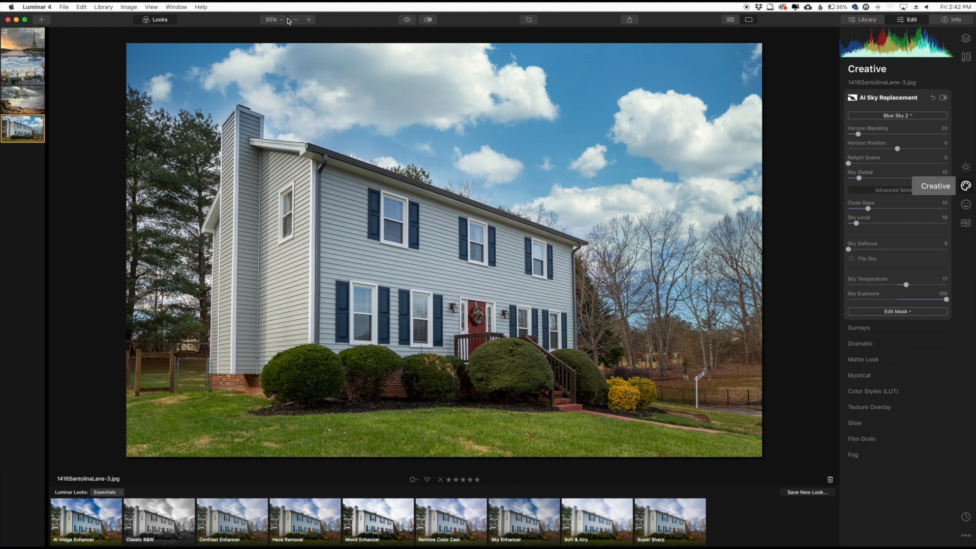
left_click(407, 20)
left_click(407, 20)
left_click(407, 20)
left_click(407, 20)
left_click(407, 20)
left_click(406, 21)
left_click(406, 20)
left_click(407, 21)
Examine the replacement sky at 200% magnification around the bare trees, roofline, chimney and pines
left_click(309, 19)
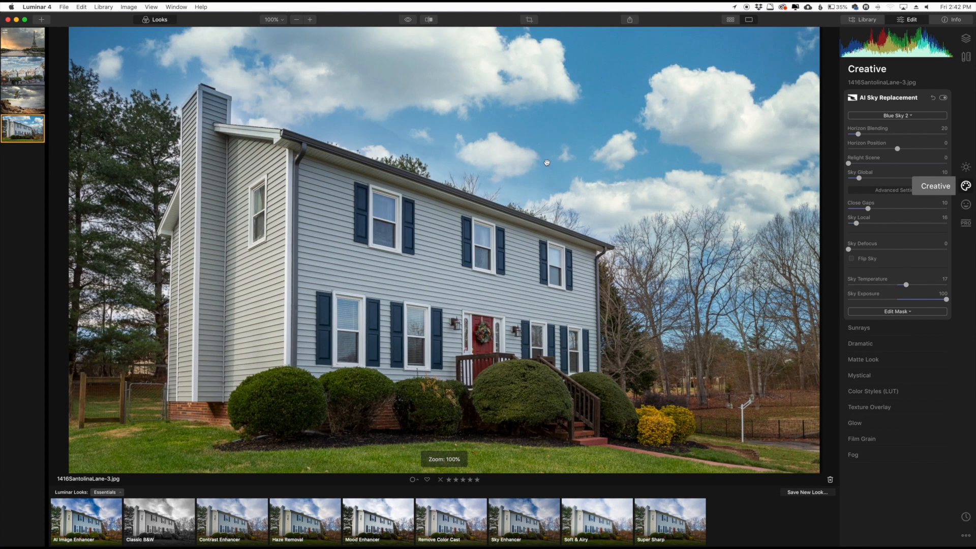
left_click(309, 20)
scroll(331, 43, "right", 10)
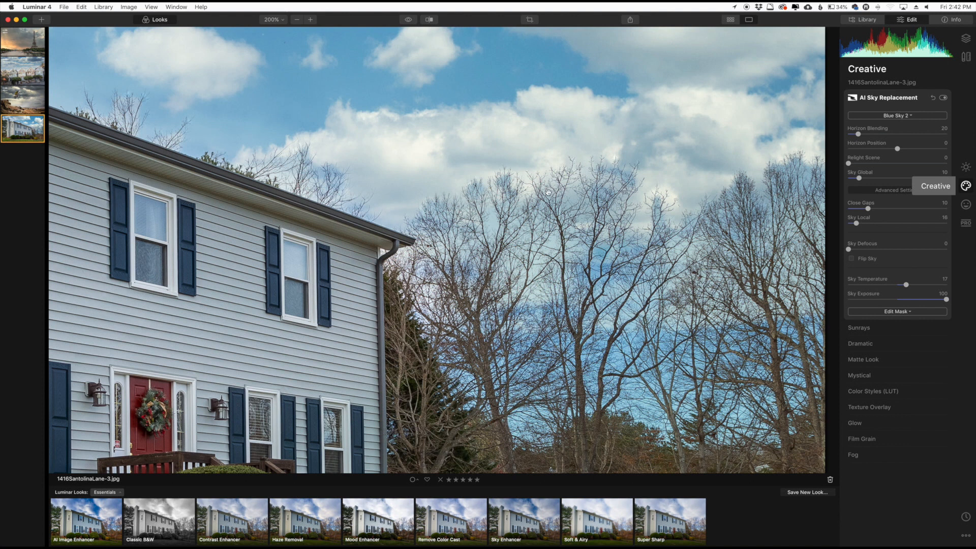
left_click_drag(249, 160, 502, 225)
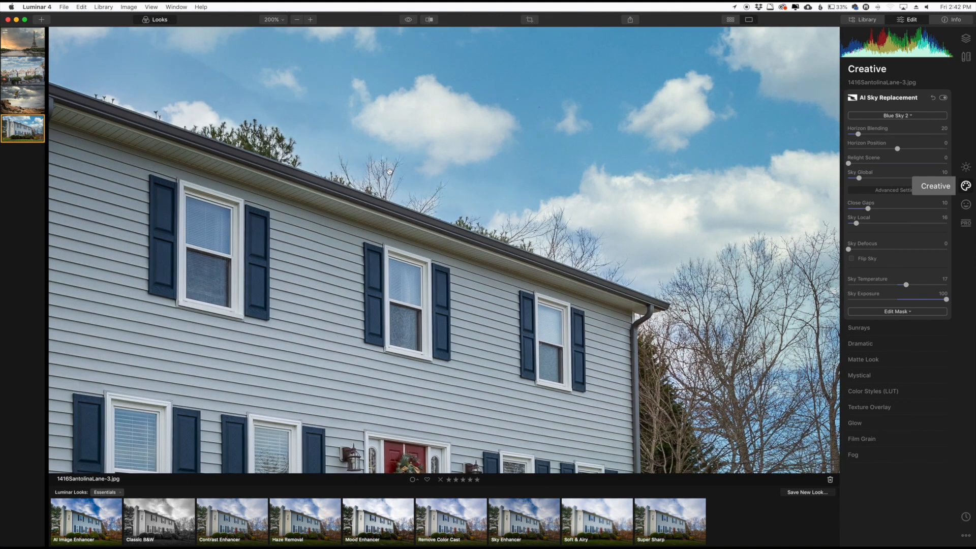
left_click_drag(241, 142, 535, 220)
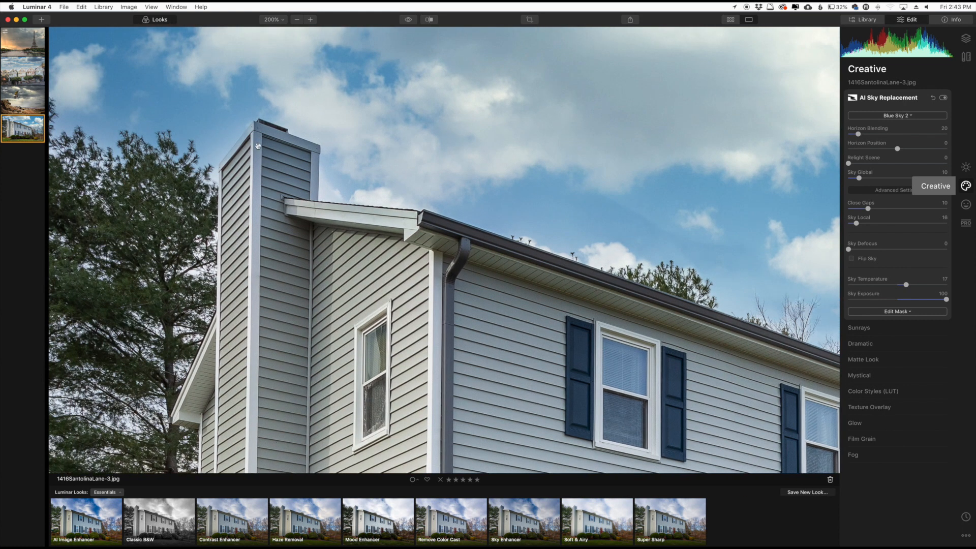
left_click_drag(232, 204, 300, 215)
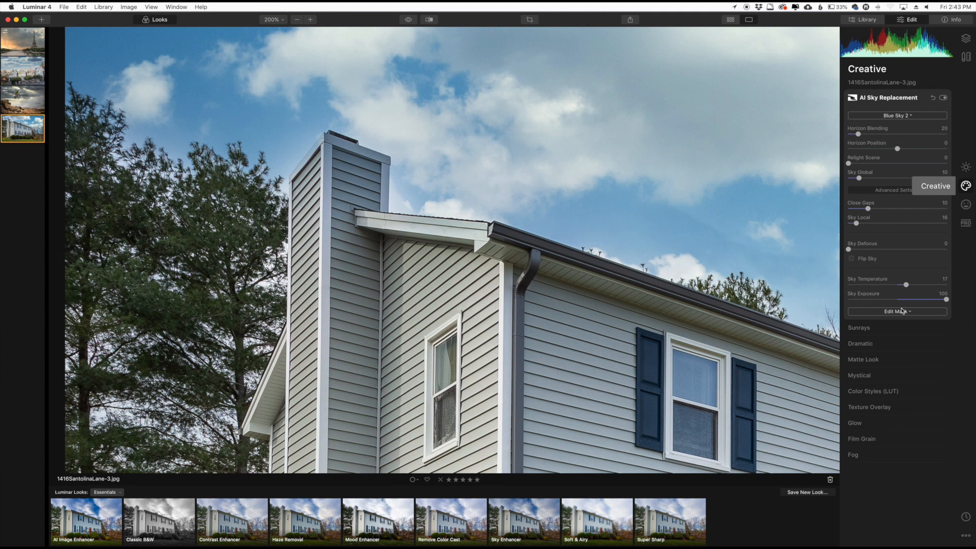
key("super+0")
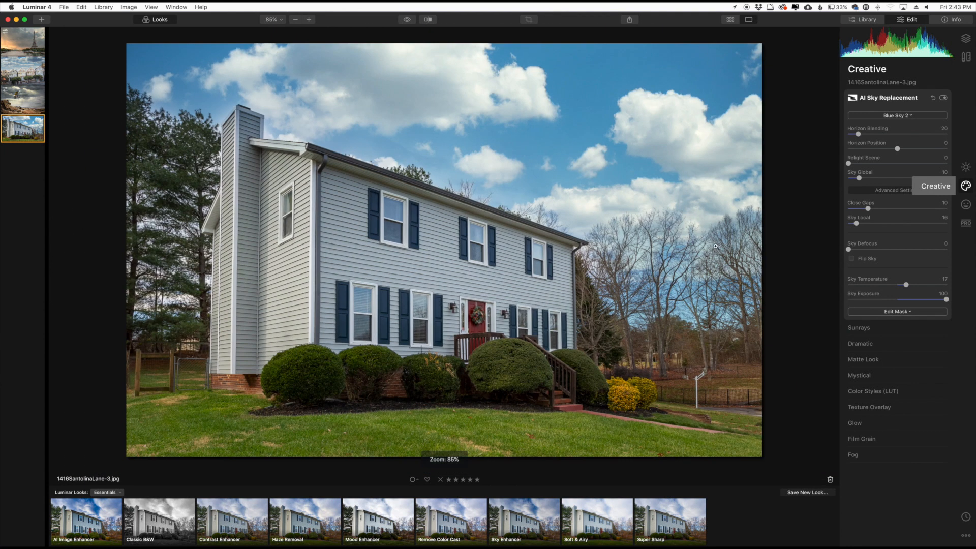
Flip the replacement sky and adjust its Sky Exposure, checking the house photo against the original
left_click(852, 259)
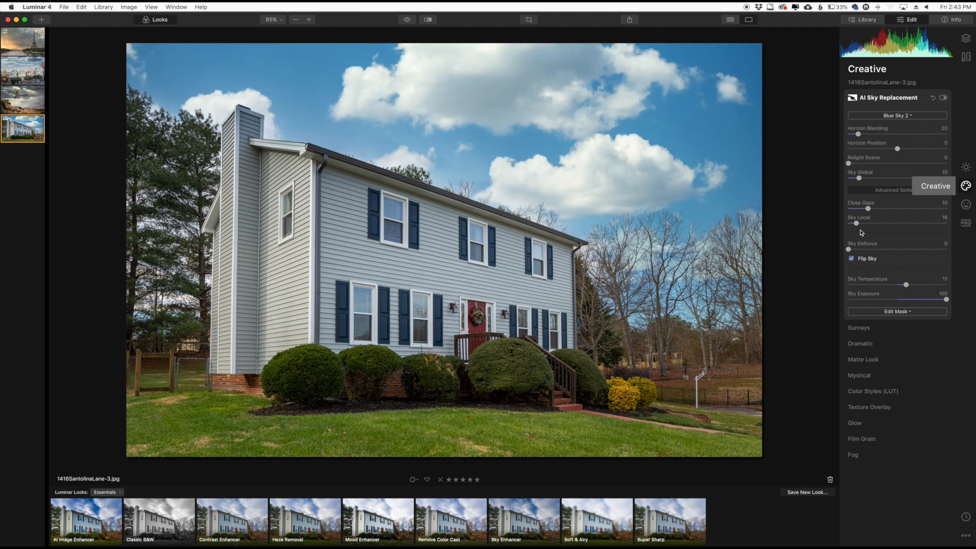
left_click_drag(945, 300, 909, 285)
left_click(406, 22)
Open the Sunrays filter settings for the house photo
left_click(862, 329)
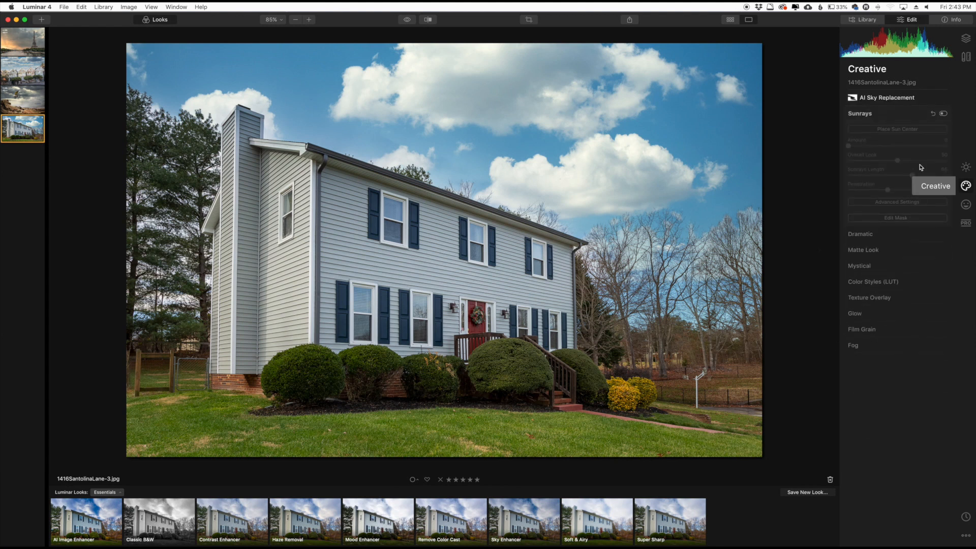